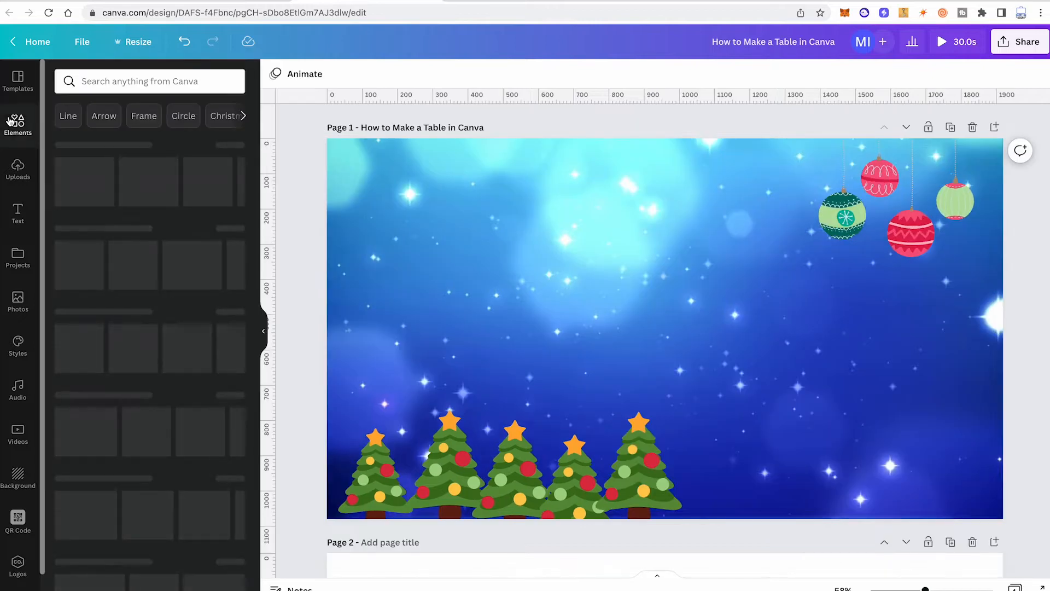
Step: Search the elements for "table", show all tables, and try placing the purple filled table design on page 1
type("table")
key("Return")
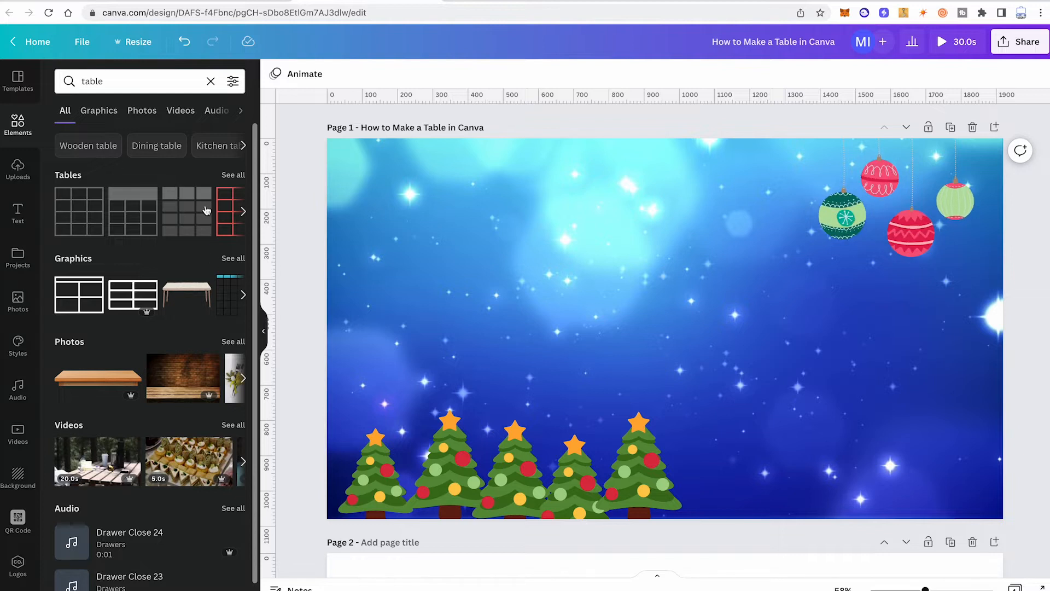
left_click(232, 174)
left_click_drag(218, 387, 430, 173)
key("ctrl+z")
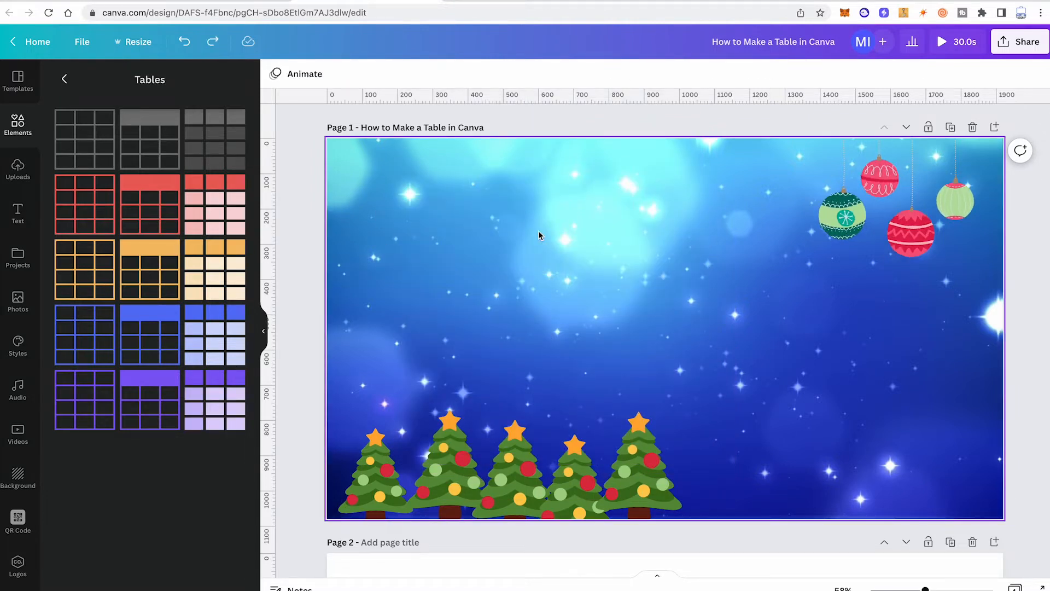
Step: Insert a table with 3 columns and 4 rows on page 1 using the Magic quick search for "table"
left_click(584, 262)
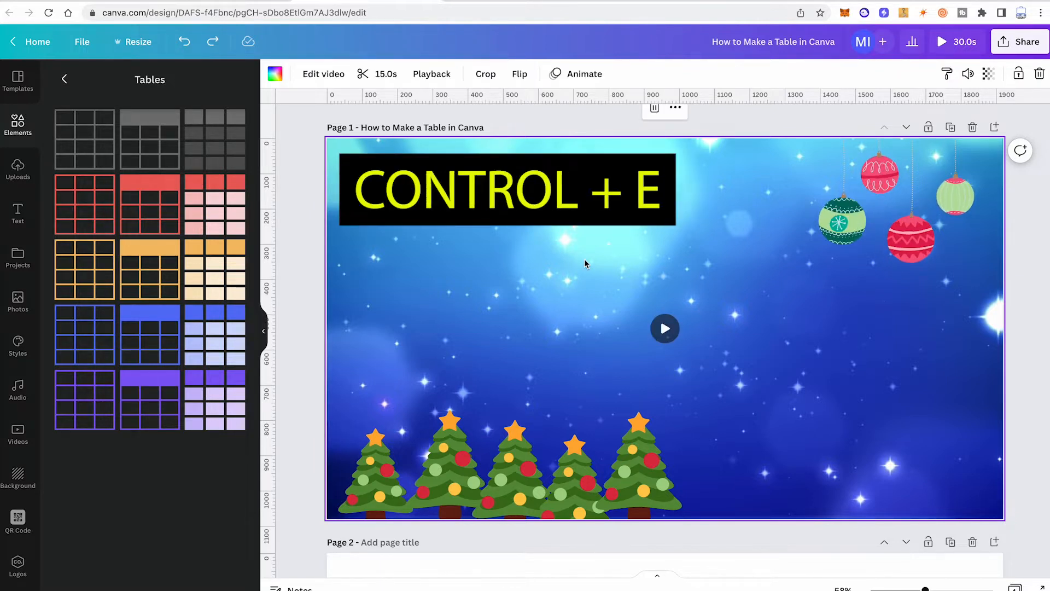
key("ctrl+e")
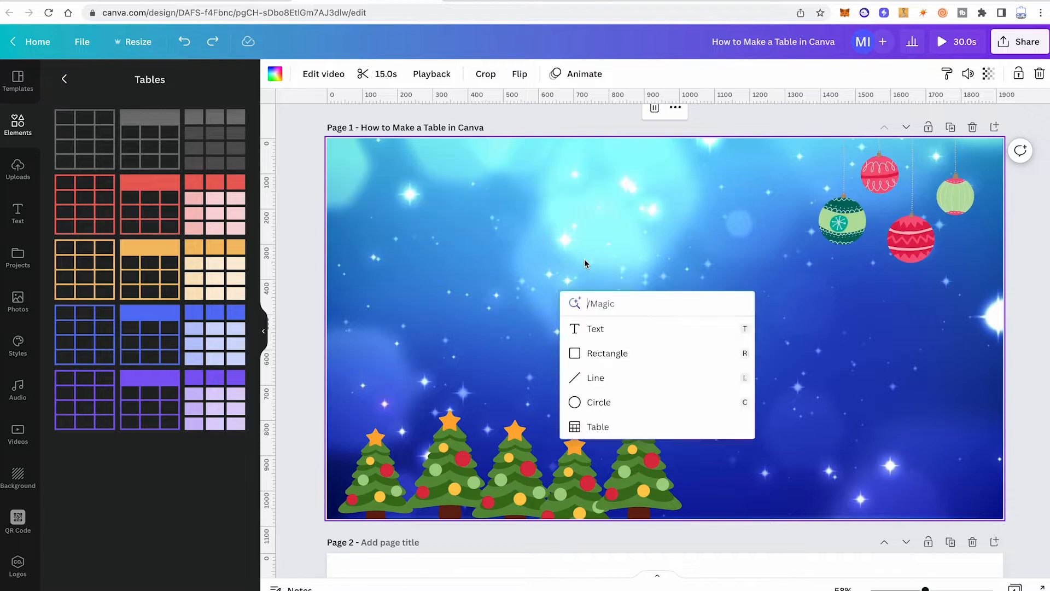
type("table")
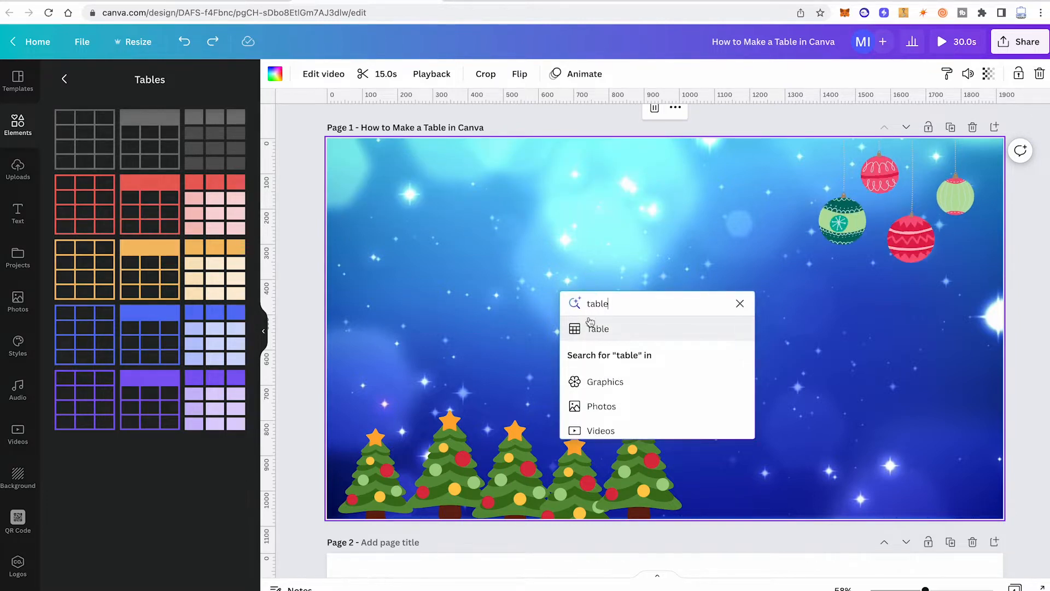
left_click(575, 330)
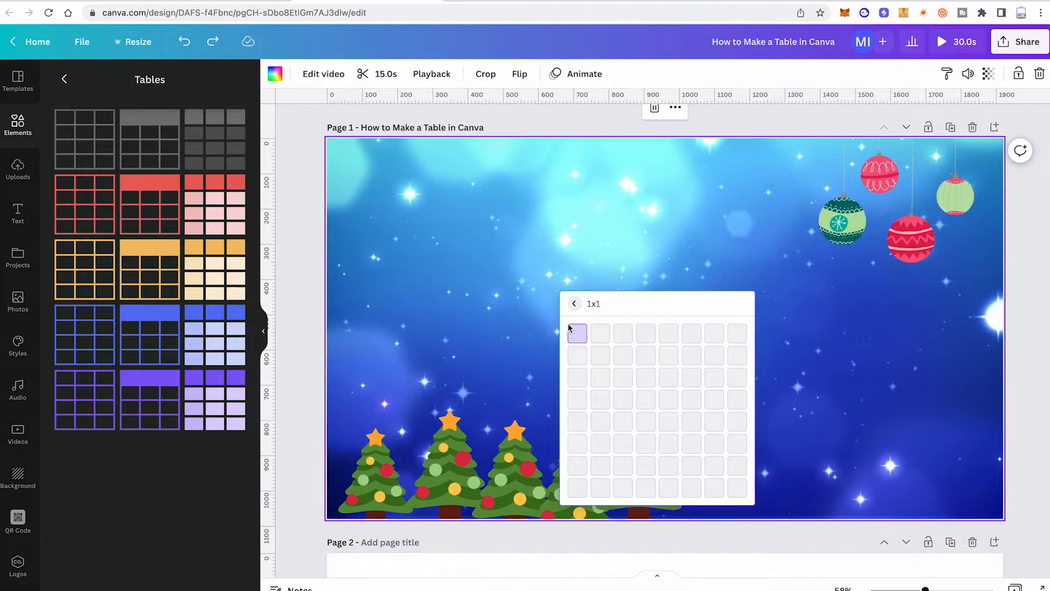
left_click(626, 402)
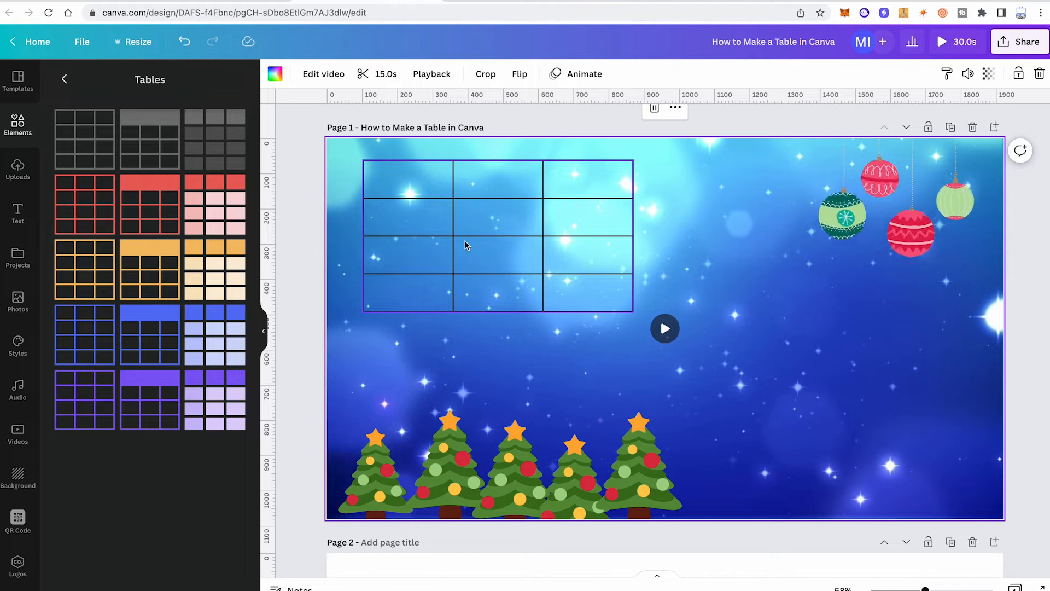
Step: Examine the options available for the table's middle column and second row, such as merging cells and adding a row
left_click(494, 212)
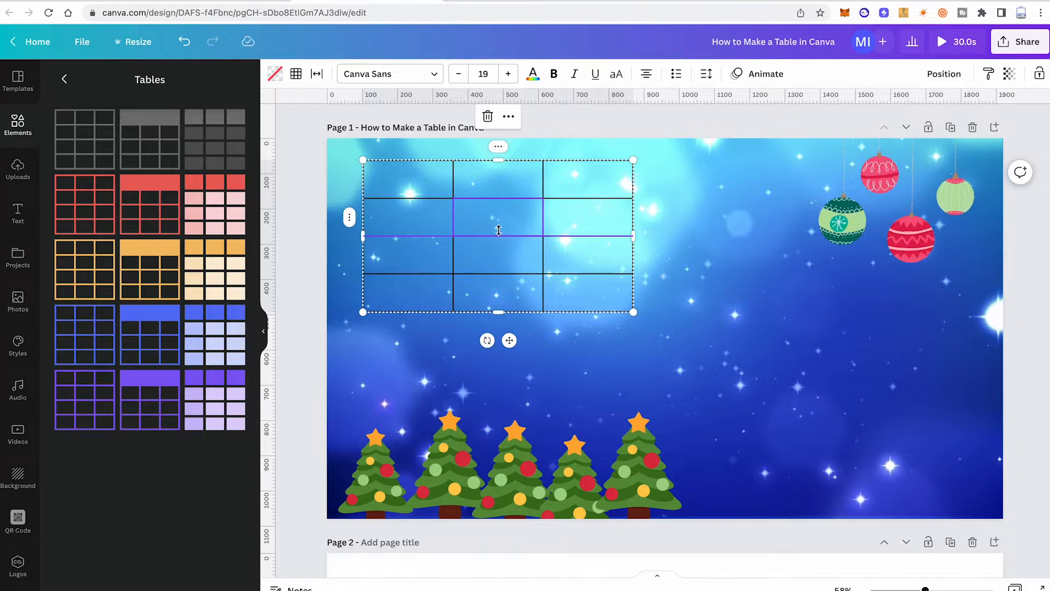
left_click(498, 146)
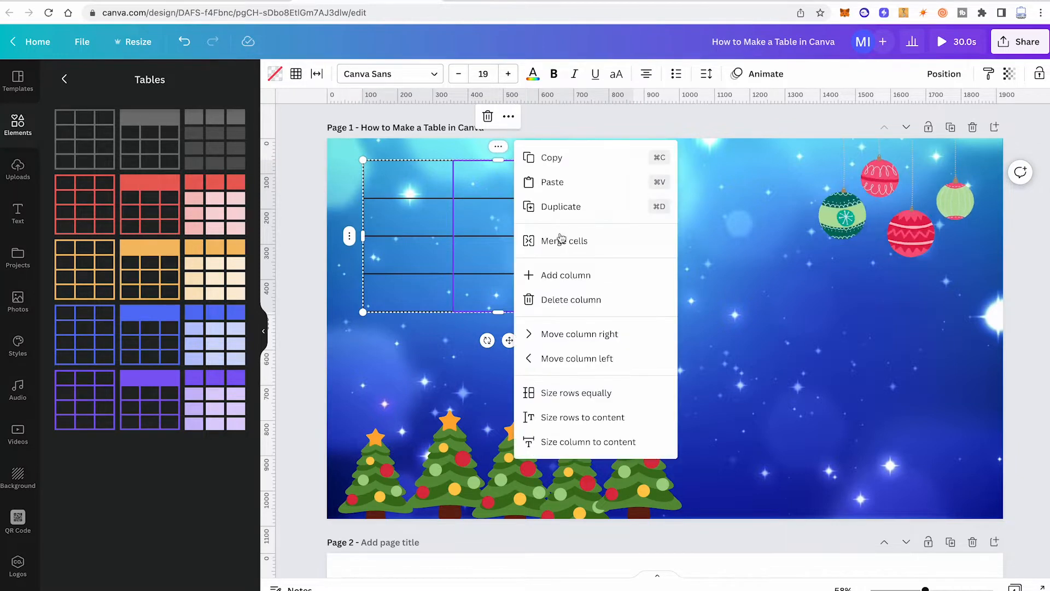
left_click(669, 373)
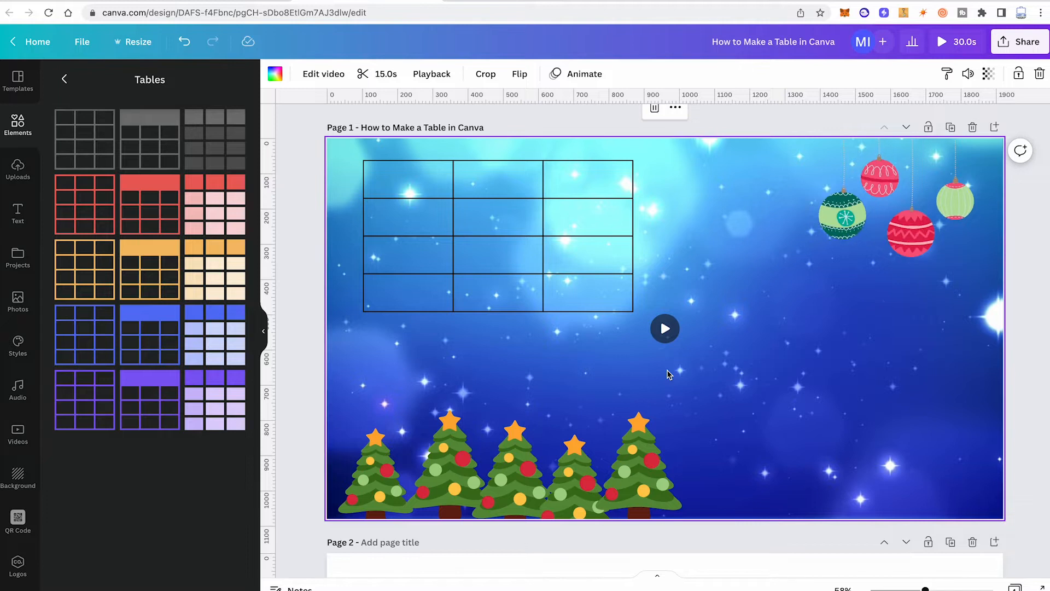
left_click(482, 223)
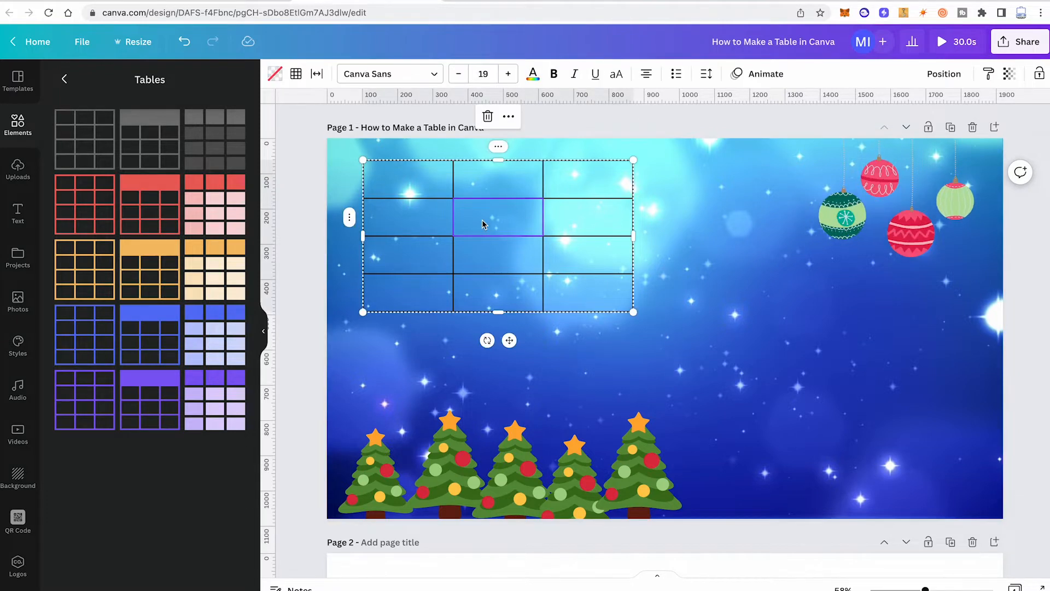
left_click(350, 218)
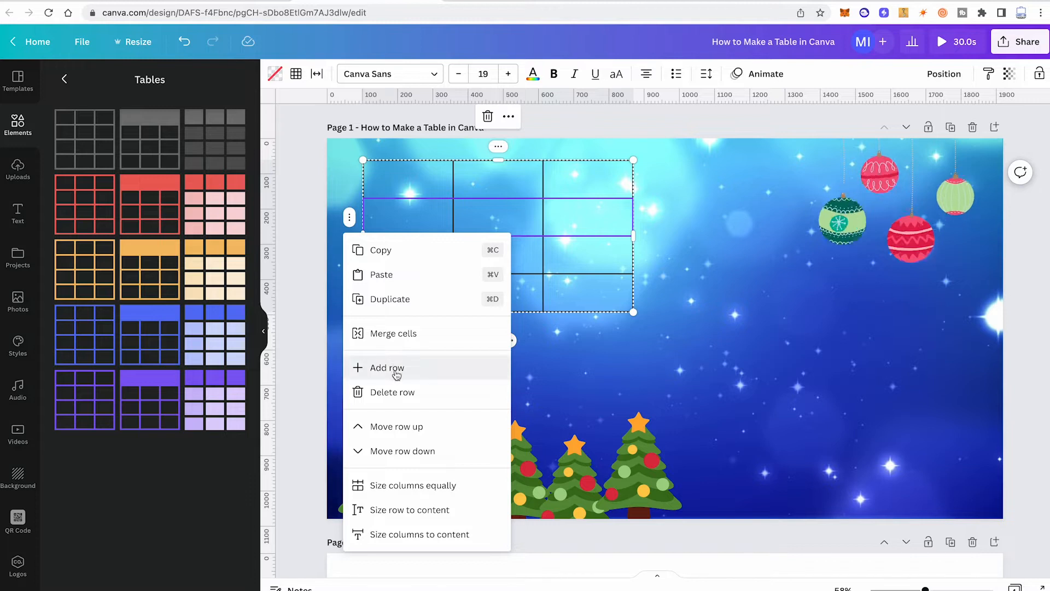
left_click(567, 360)
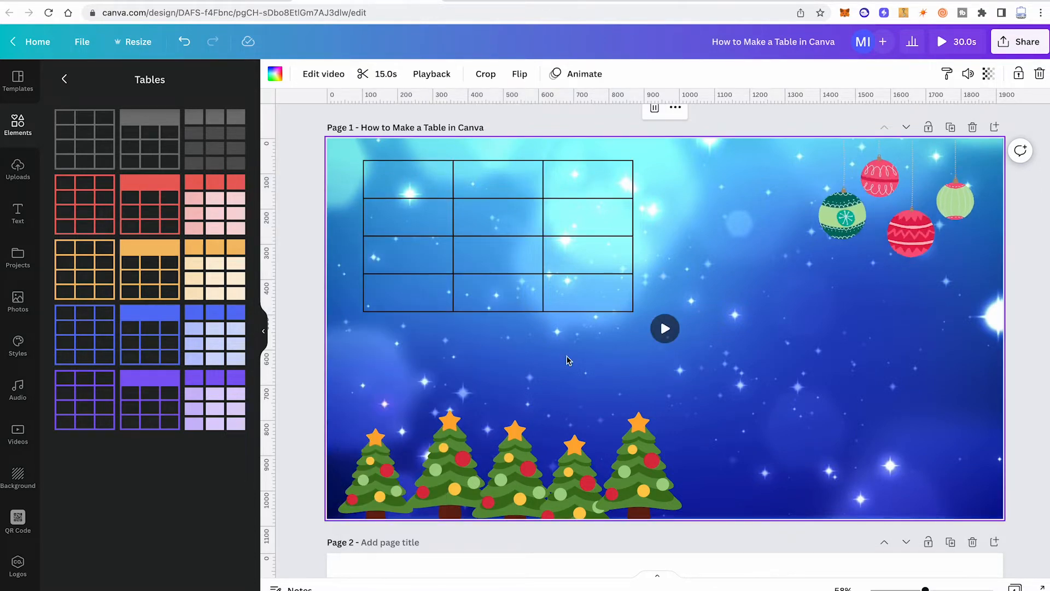
Step: Review where the middle column and the third row of the table can be deleted, without changing the table
left_click(481, 215)
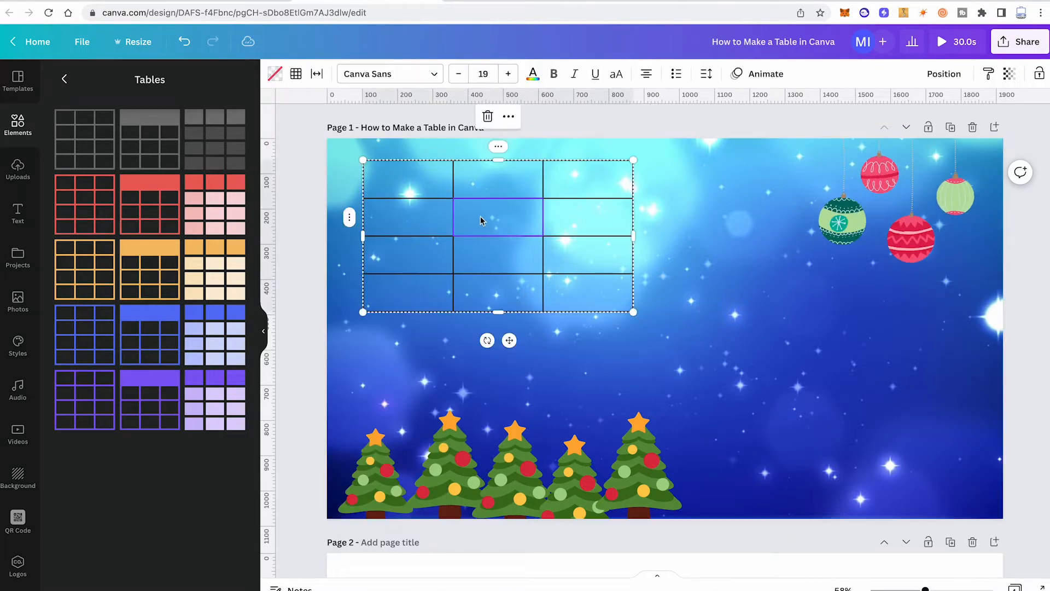
left_click(498, 147)
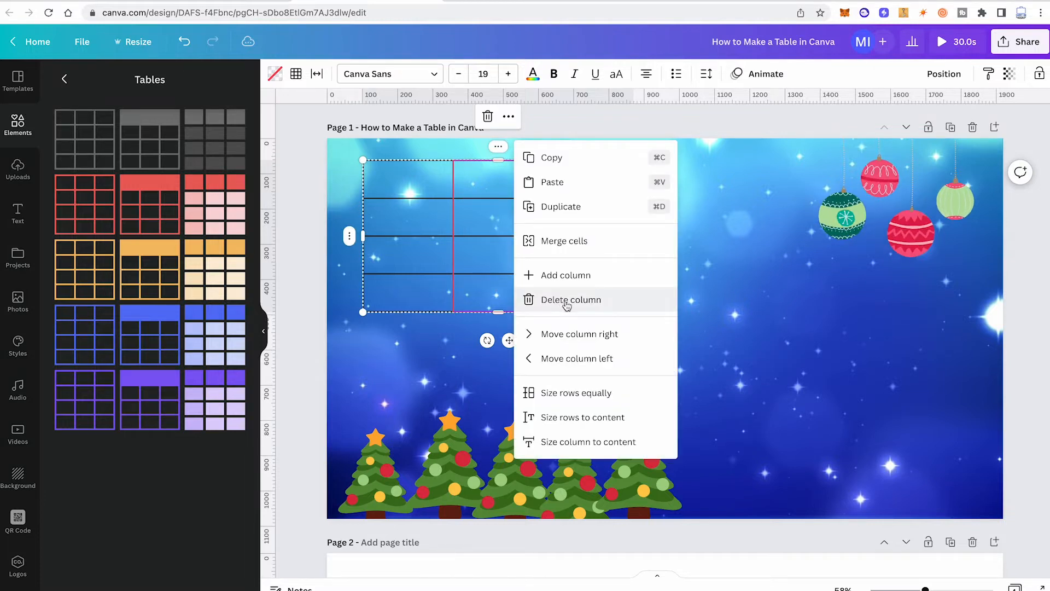
left_click(606, 383)
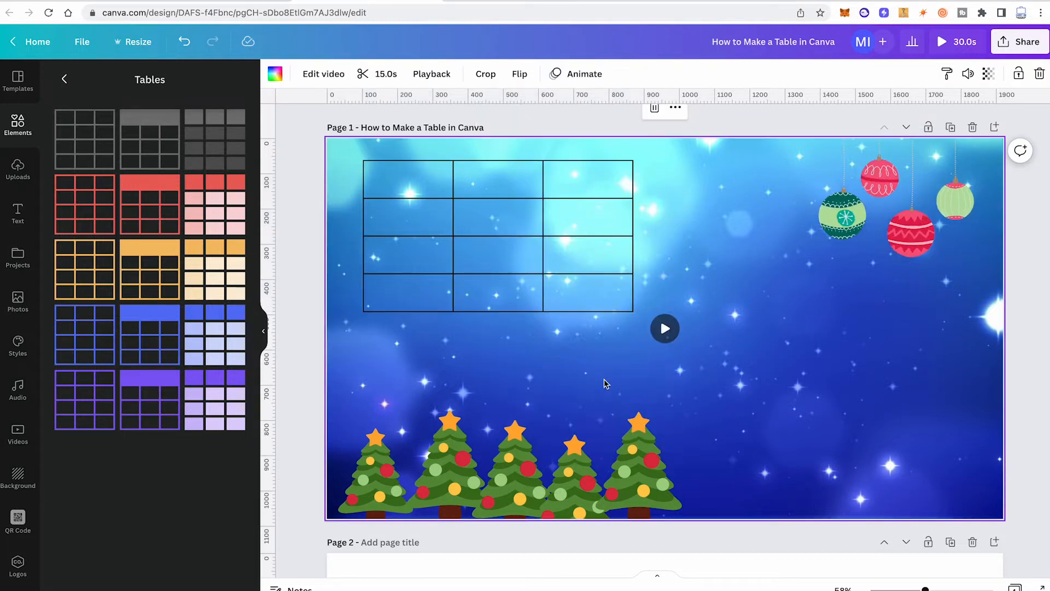
left_click(465, 237)
left_click(349, 255)
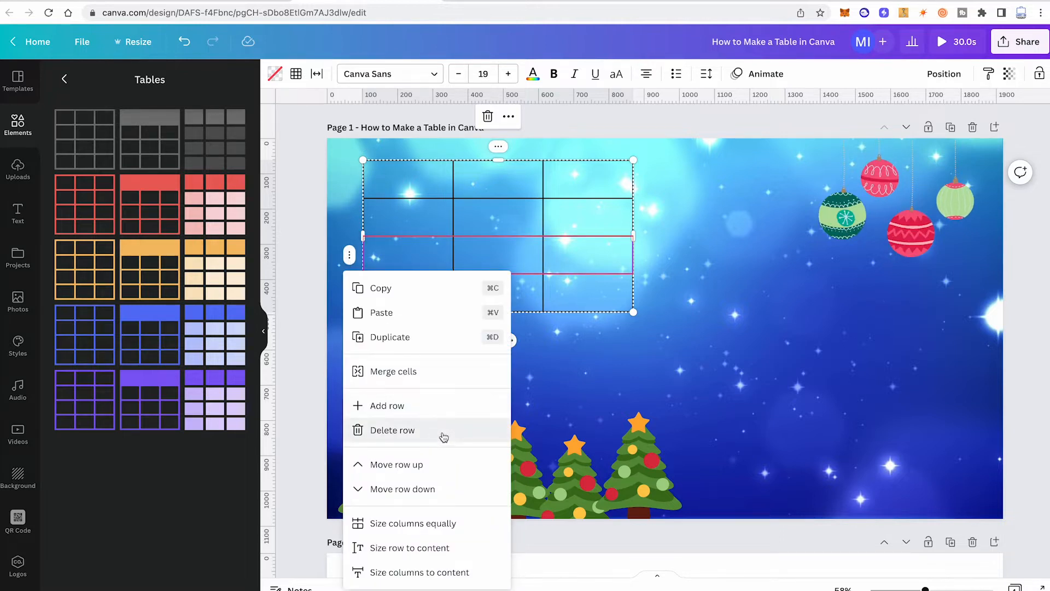
left_click(560, 349)
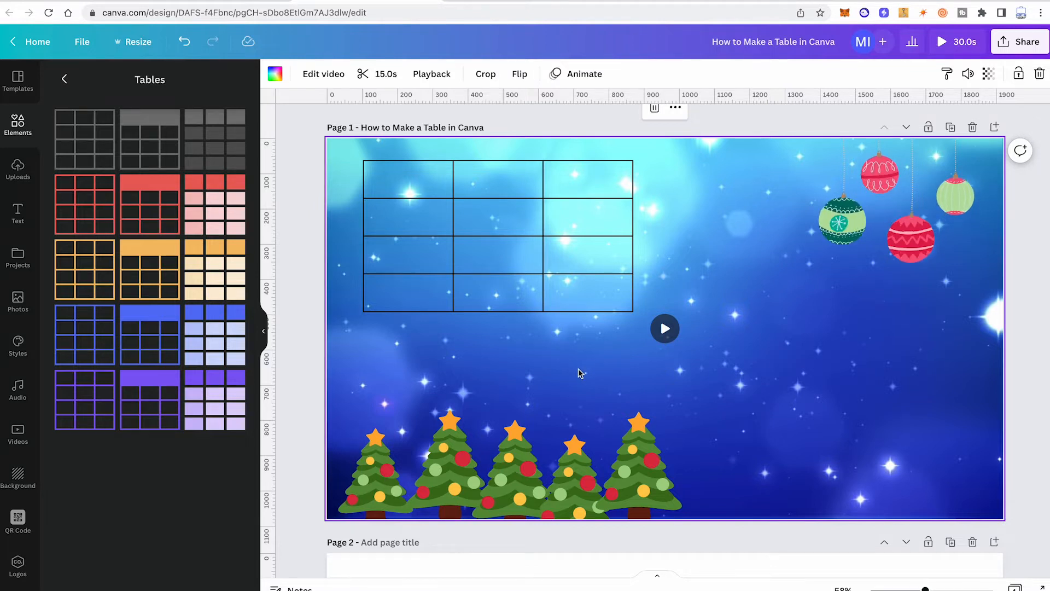
Step: Fill the table's first row with "THIS", "IS" and "VERY", one word per cell
left_click(399, 175)
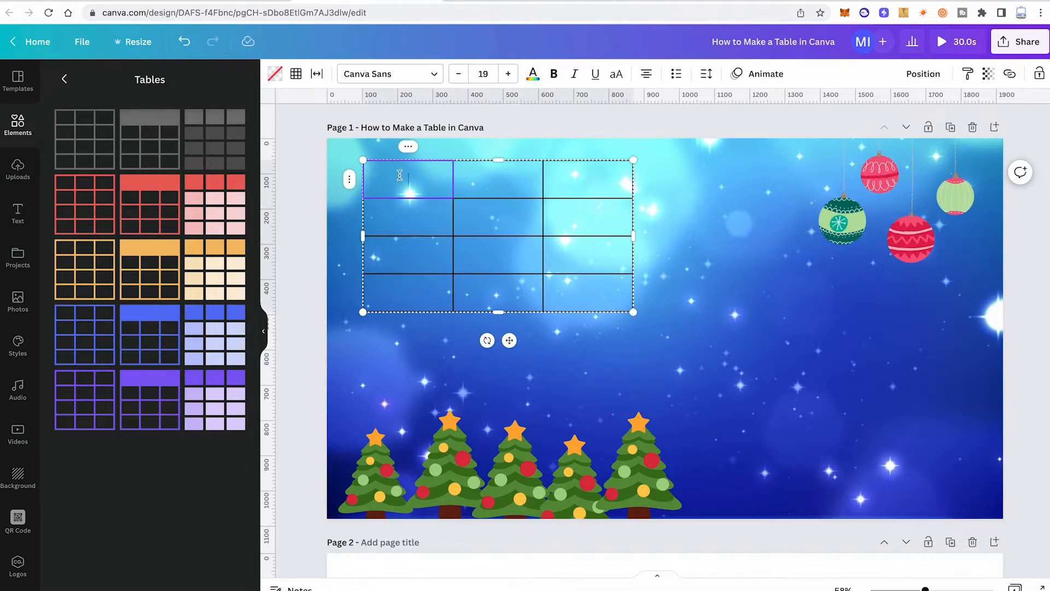
type("wRITE")
key("BackSpace")
key("BackSpace")
key("BackSpace")
key("BackSpace")
key("BackSpace")
type("T")
key("BackSpace")
type("THIS")
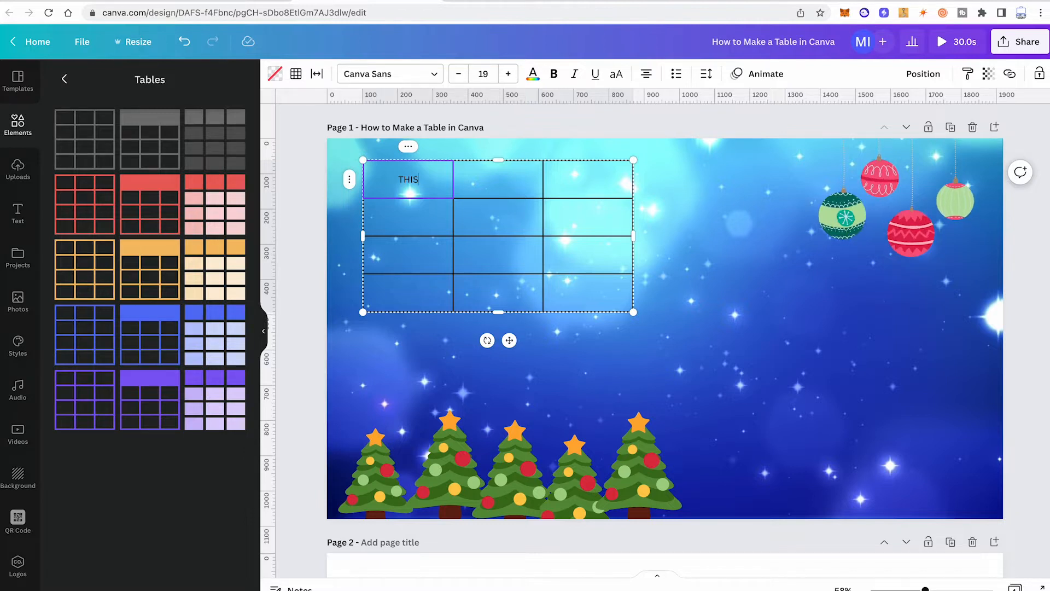
key("Tab")
type("IS")
key("Tab")
type("V")
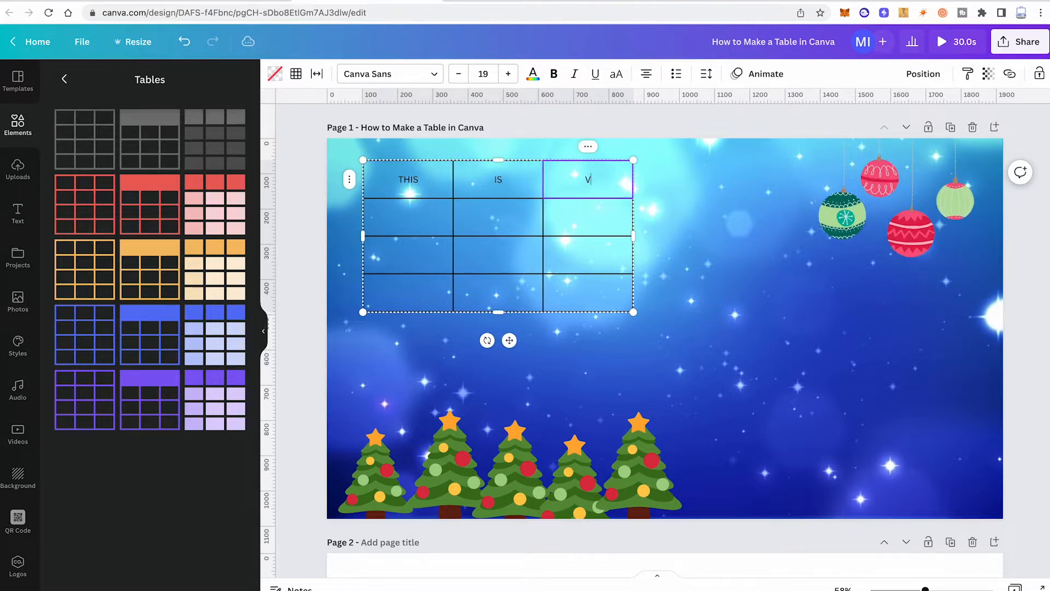
type("ERY")
Step: Fill the table's second row with "FAST", "LIKE" and "THAT", one word per cell
key("Tab")
type("FAS")
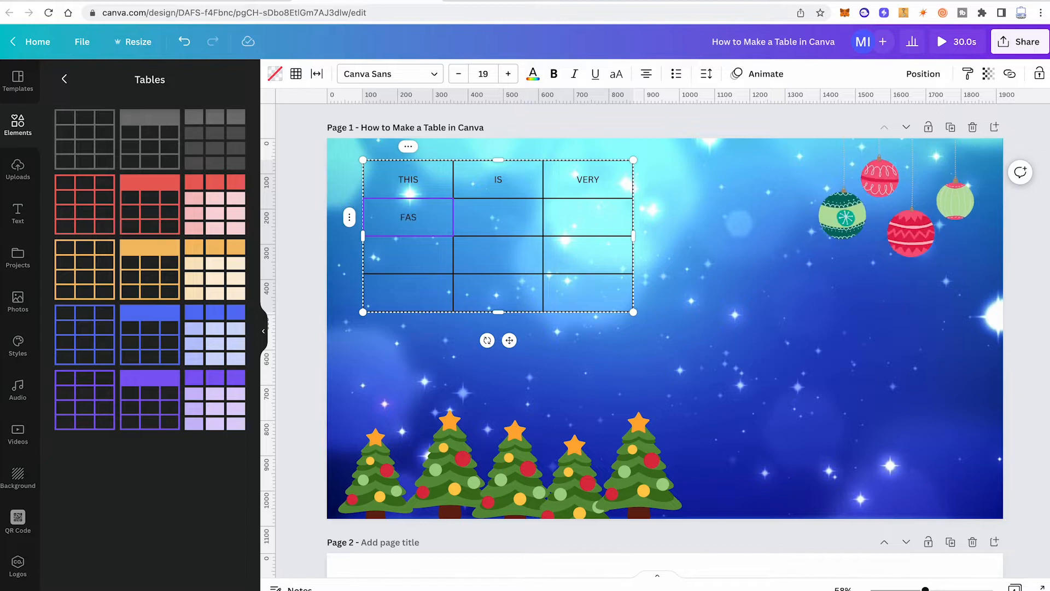
type("T")
key("Tab")
type("LIKE")
key("Tab")
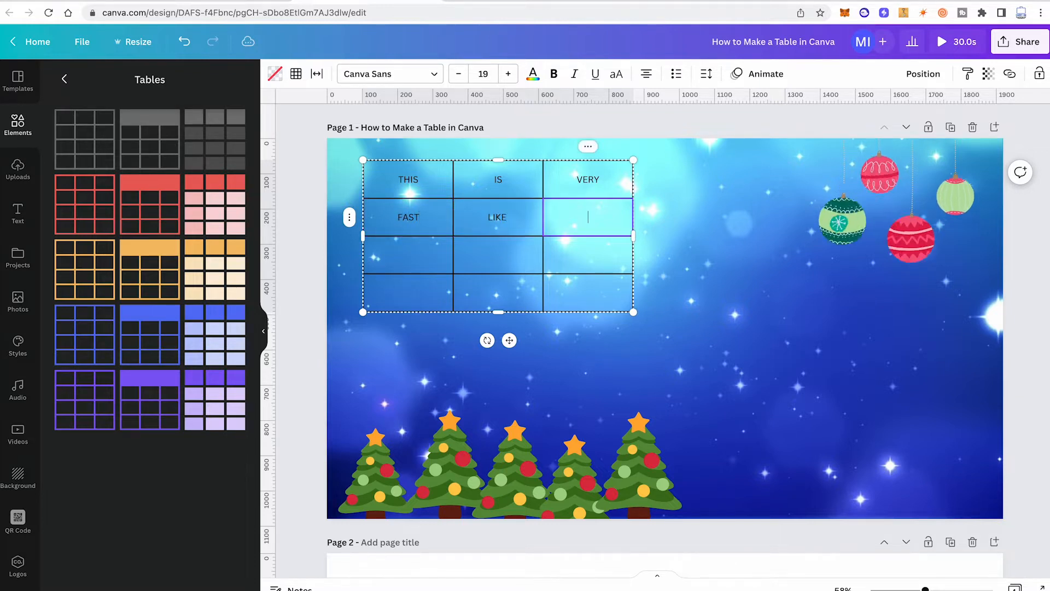
type("THAT")
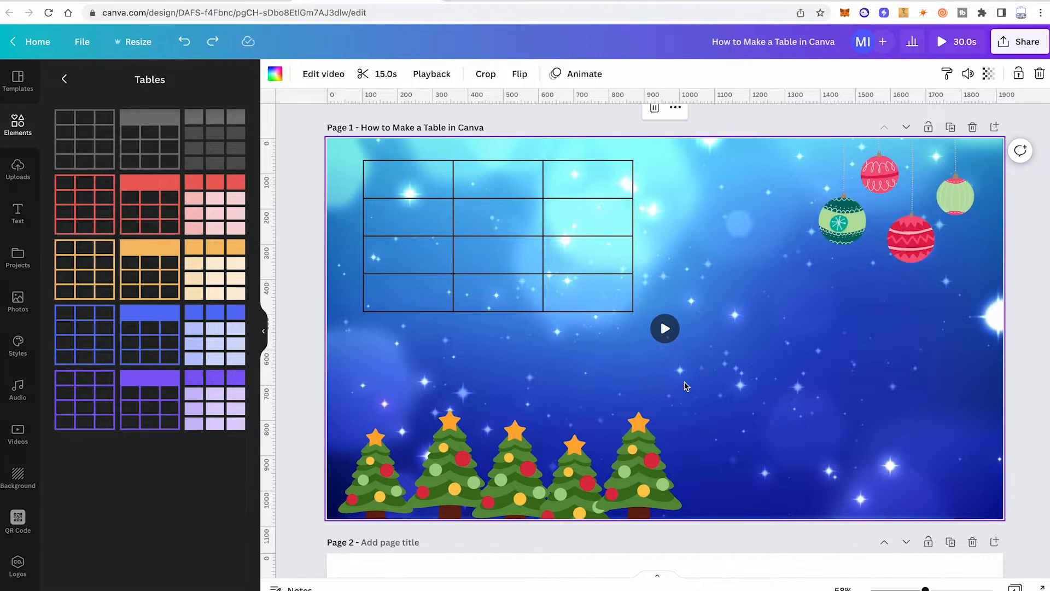
Step: Select the whole table and set the color of all its borders to bright red #ff1616
left_click(680, 232)
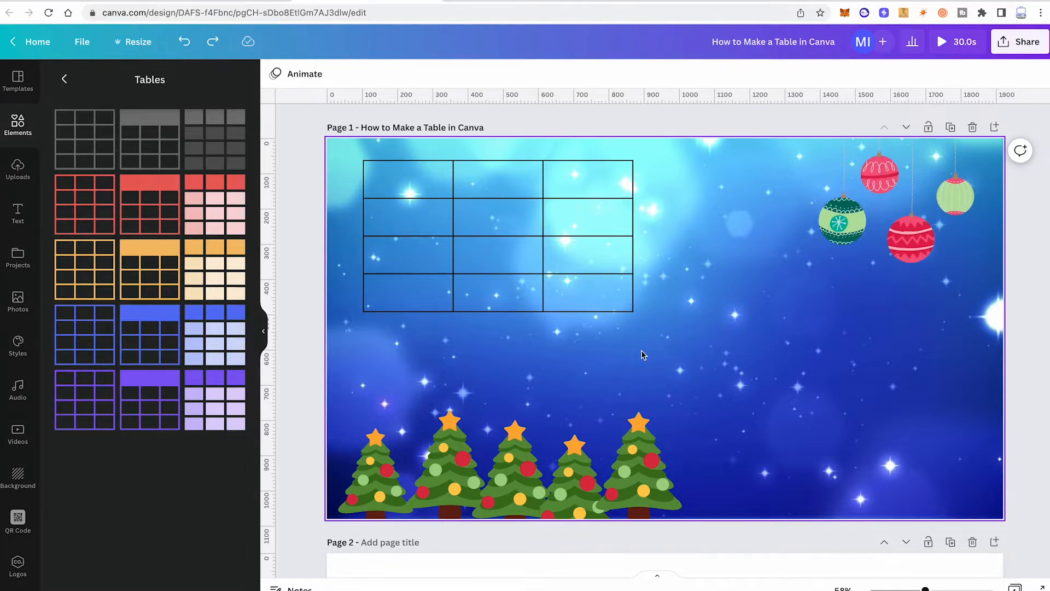
left_click_drag(341, 148, 659, 347)
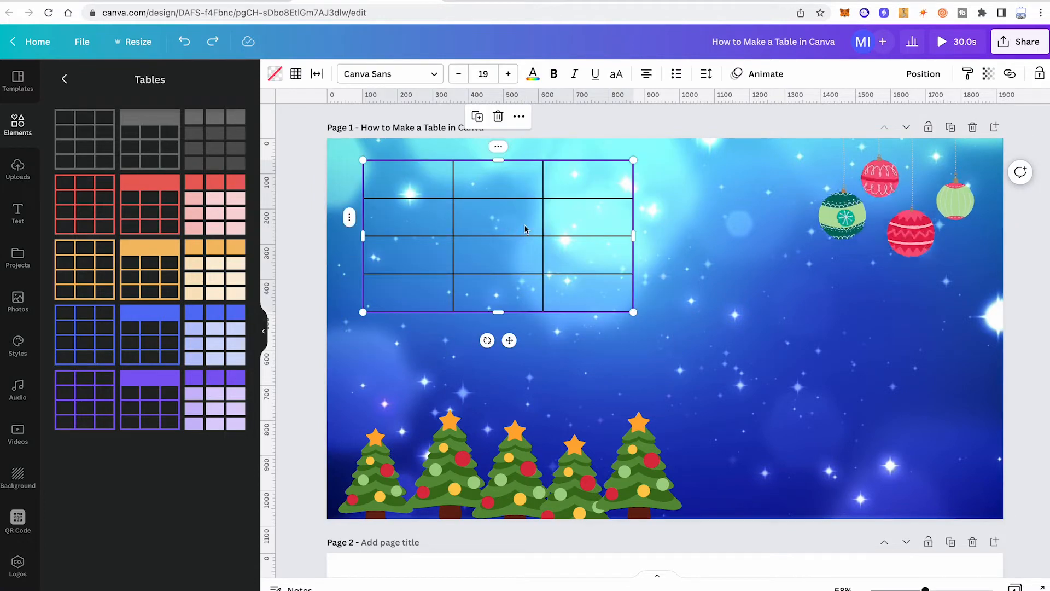
left_click(296, 74)
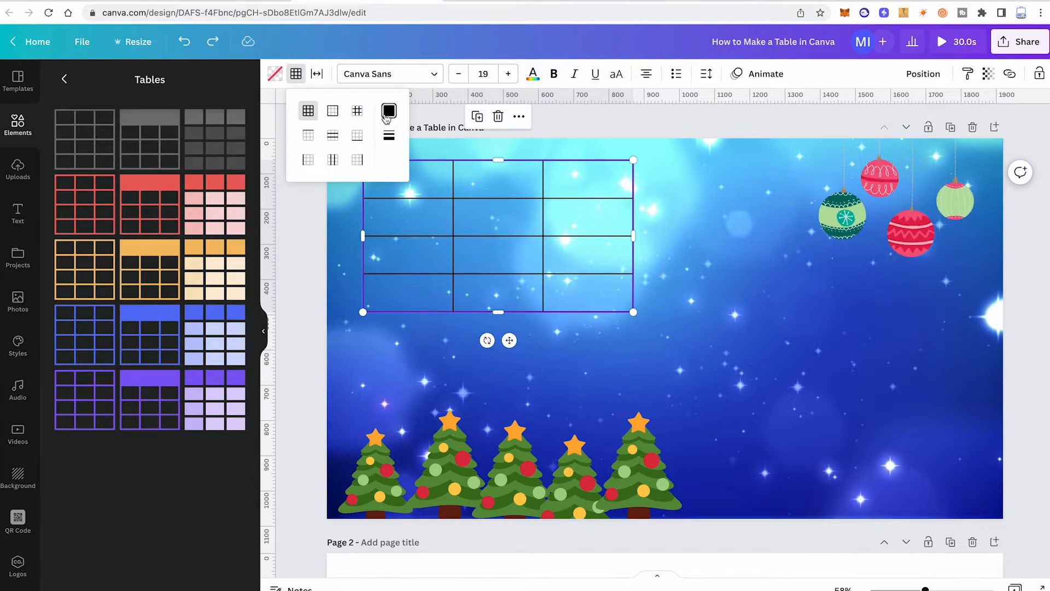
left_click(388, 112)
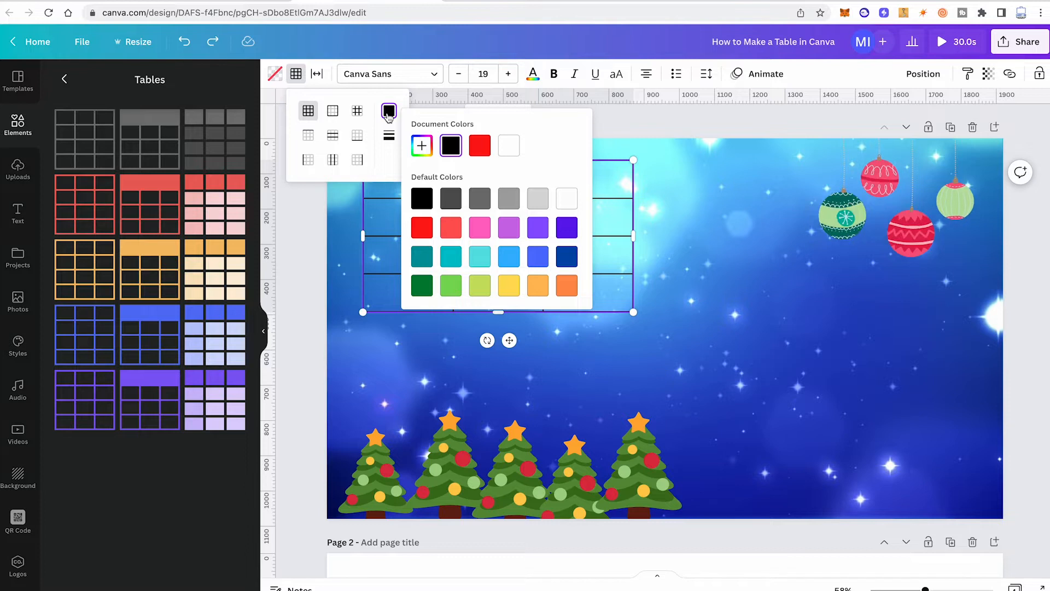
left_click(427, 234)
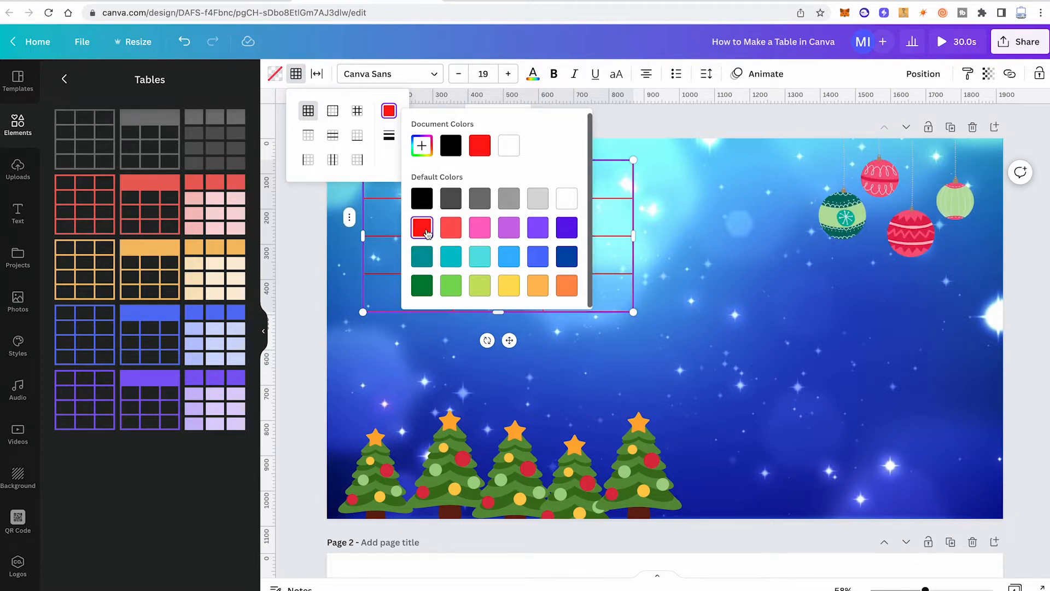
left_click(645, 349)
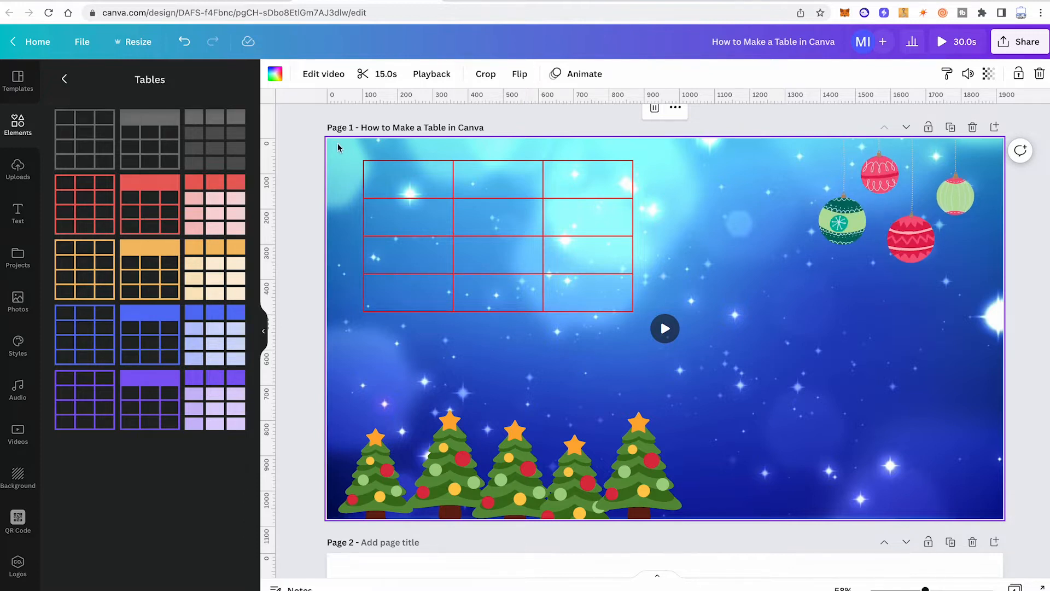
Step: Select the whole table again and increase the weight of all its solid borders so the lines are clearly thicker
left_click_drag(334, 147, 666, 368)
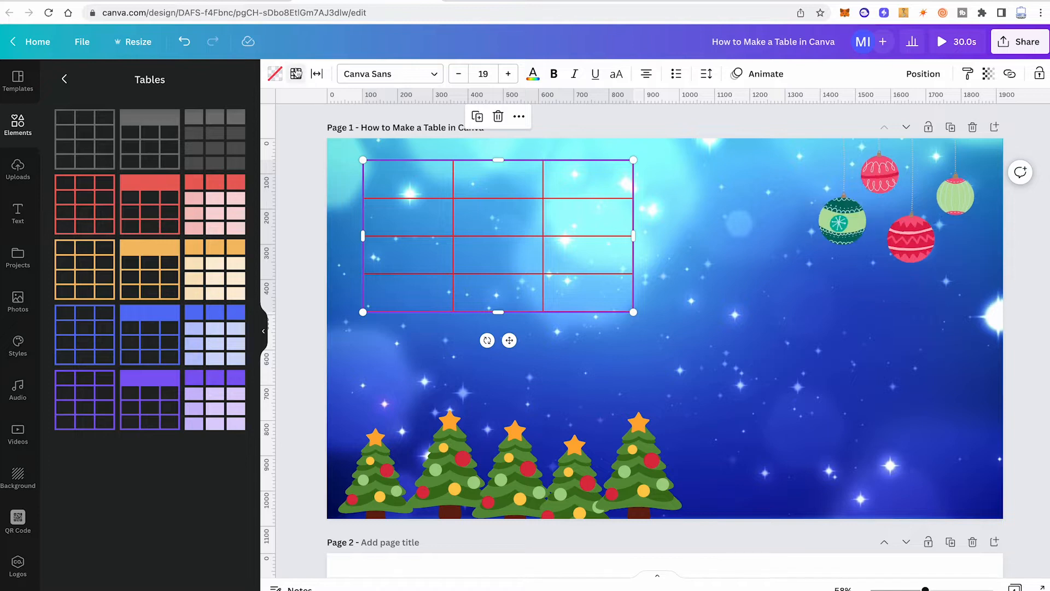
left_click(296, 73)
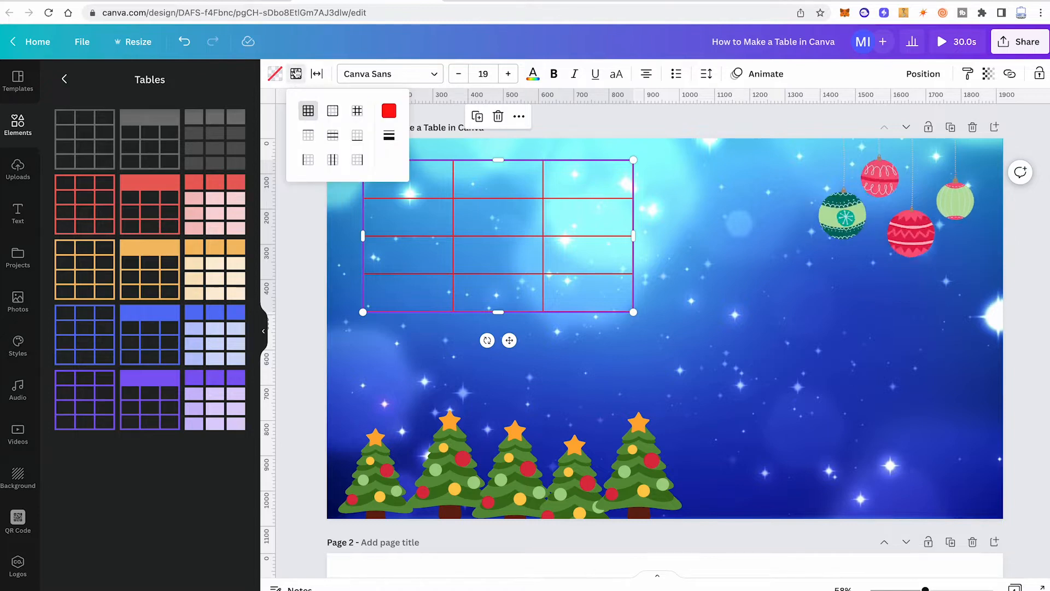
left_click(390, 137)
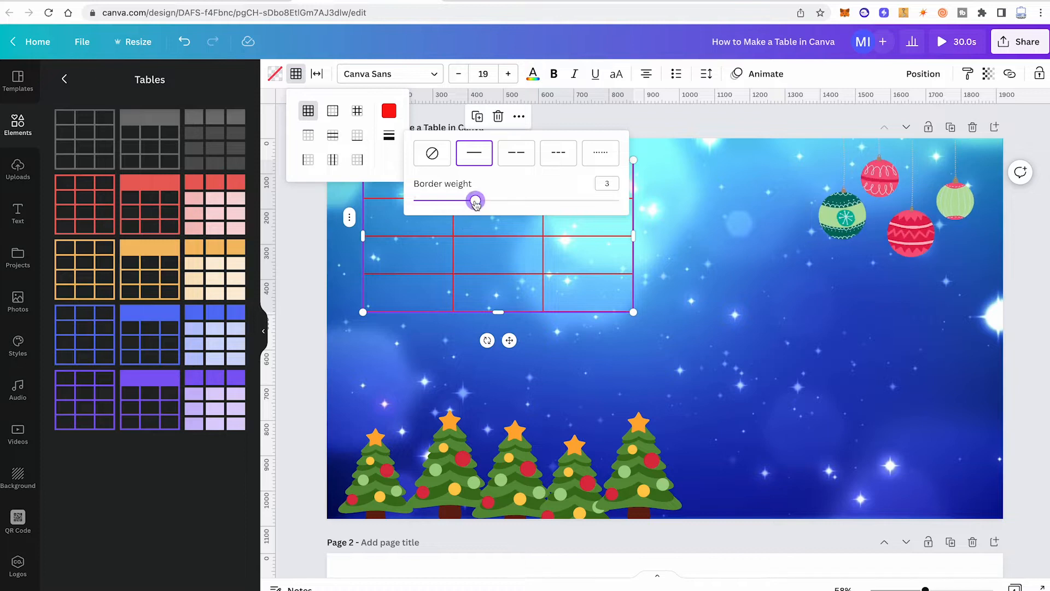
left_click_drag(475, 200, 537, 201)
left_click(697, 251)
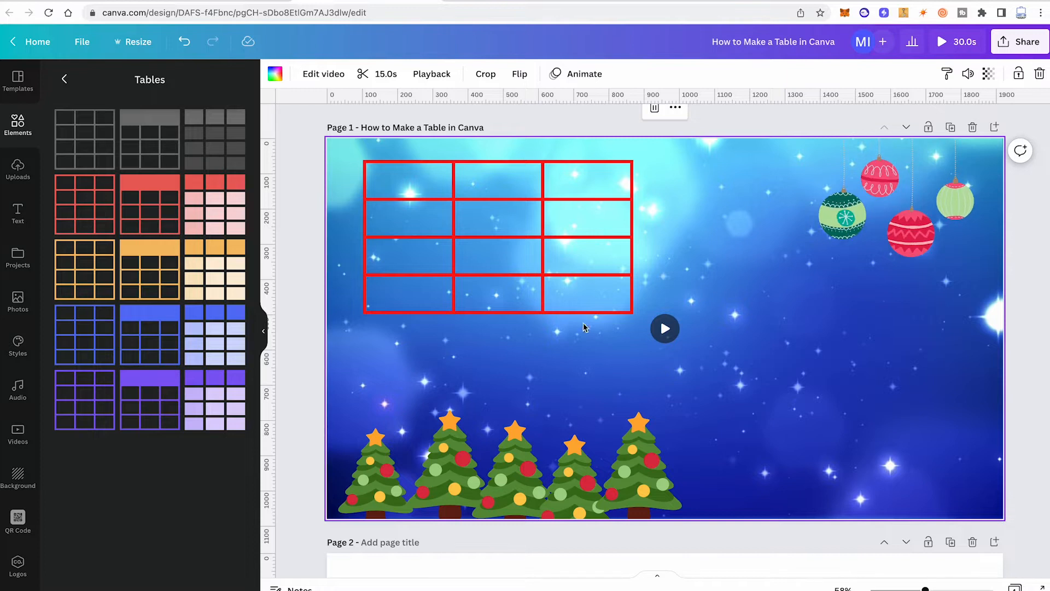
left_click(405, 178)
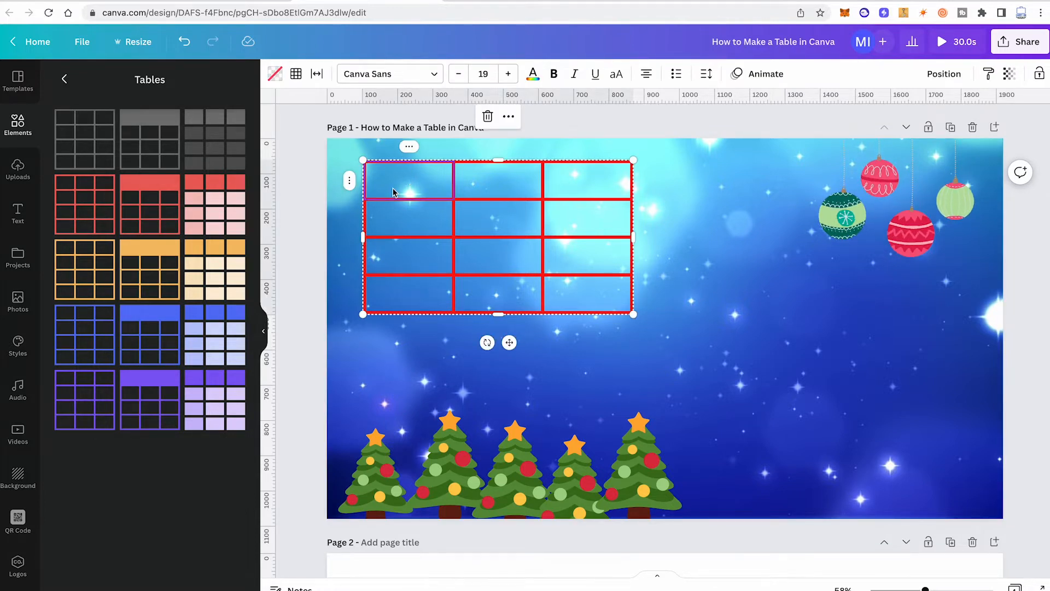
left_click(296, 75)
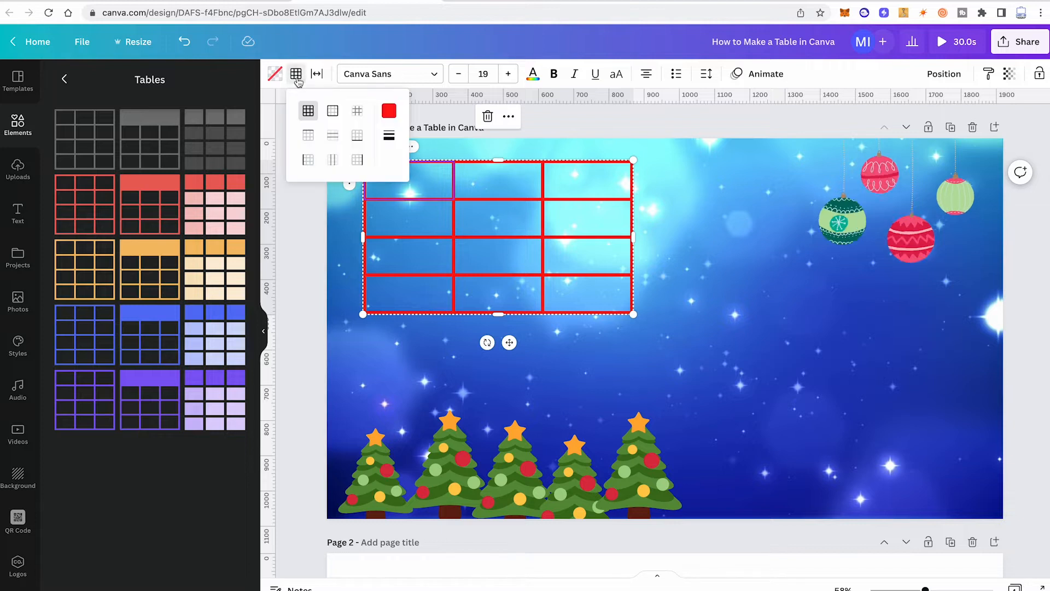
left_click(389, 111)
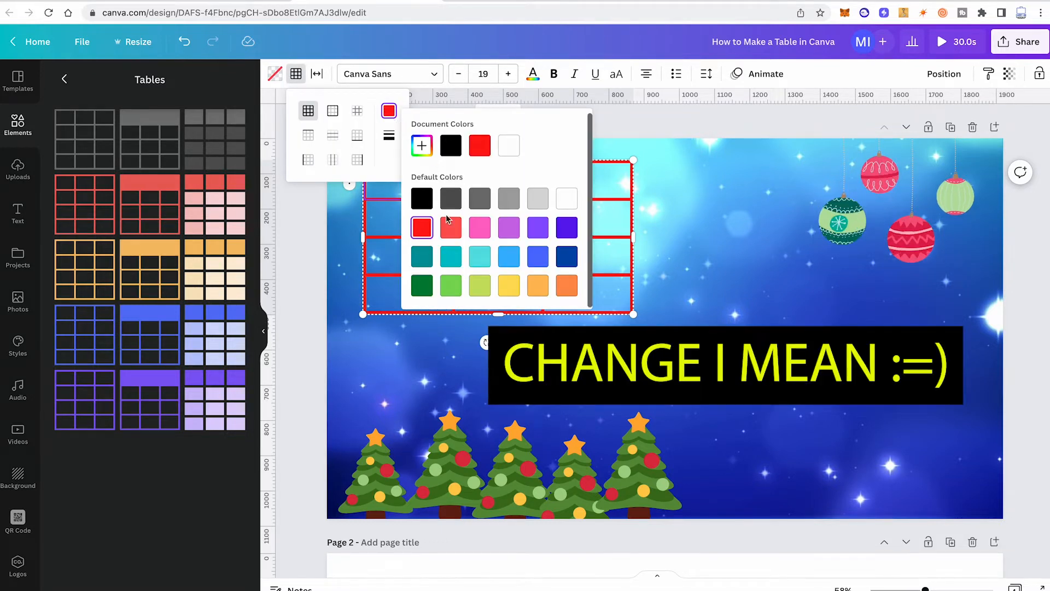
left_click(608, 369)
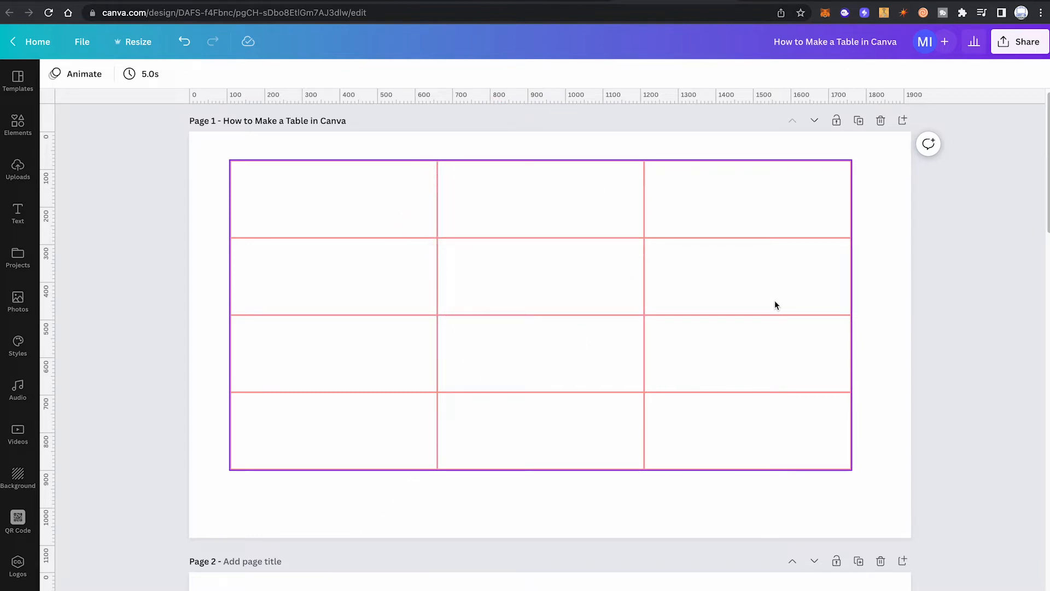
left_click(452, 140)
left_click(334, 199)
left_click(74, 74)
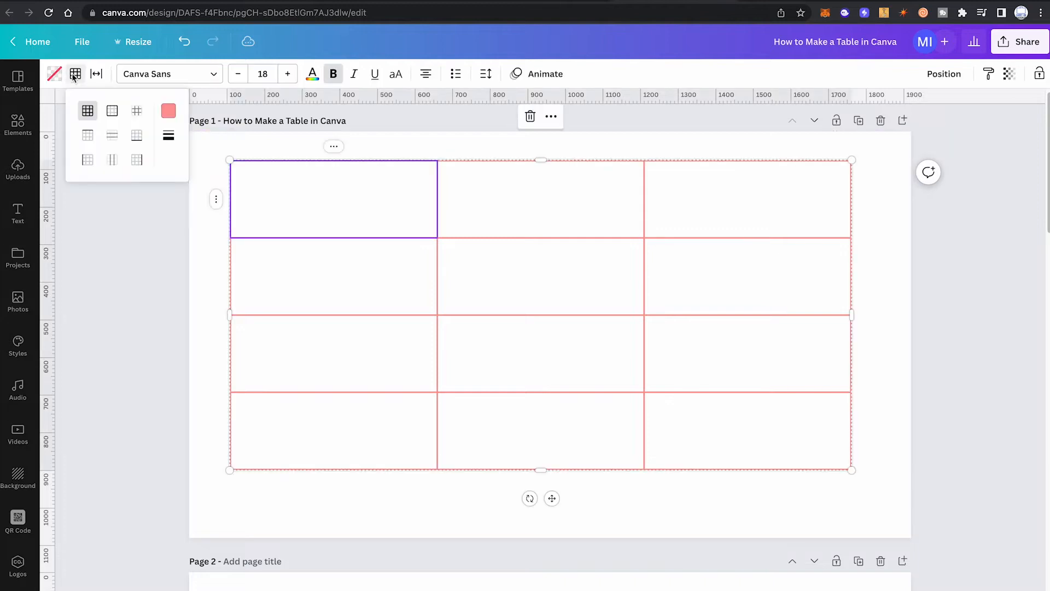
left_click(75, 74)
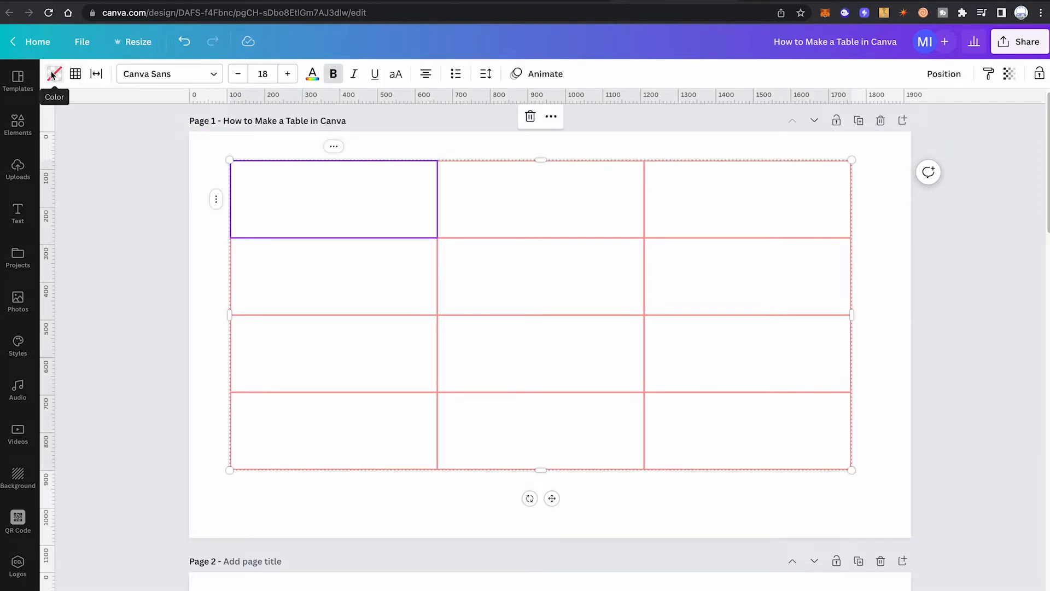
left_click(53, 74)
left_click(424, 146)
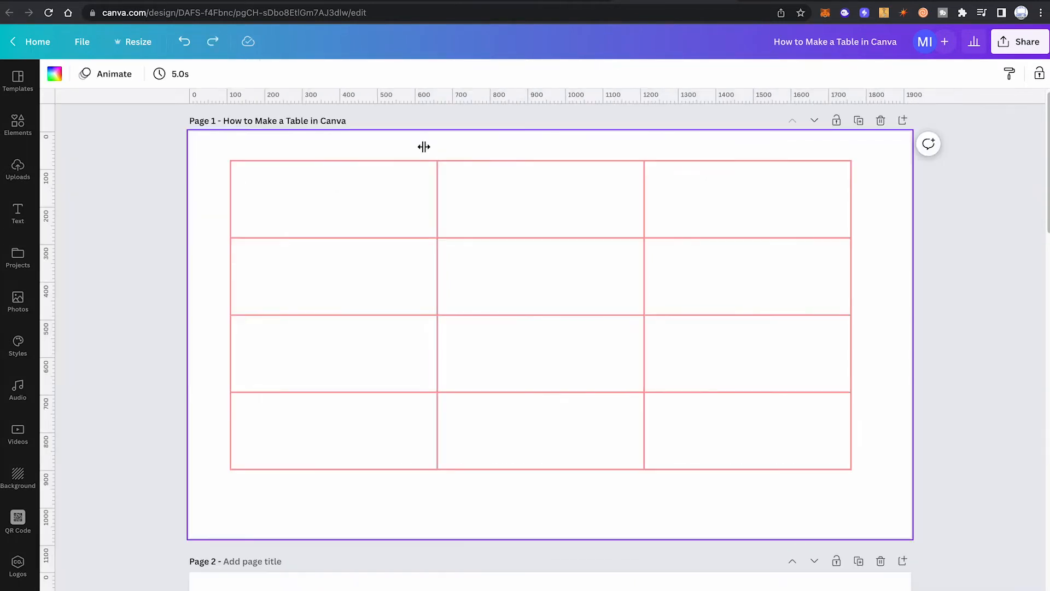
Step: Fill the table's top-left cell with the default bright red color
left_click(373, 189)
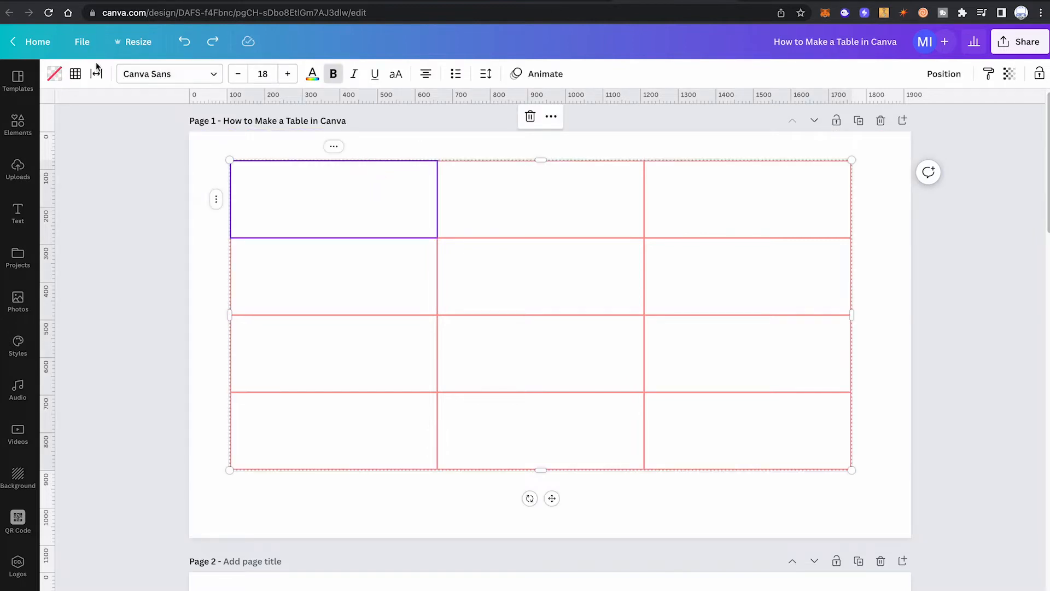
left_click(55, 75)
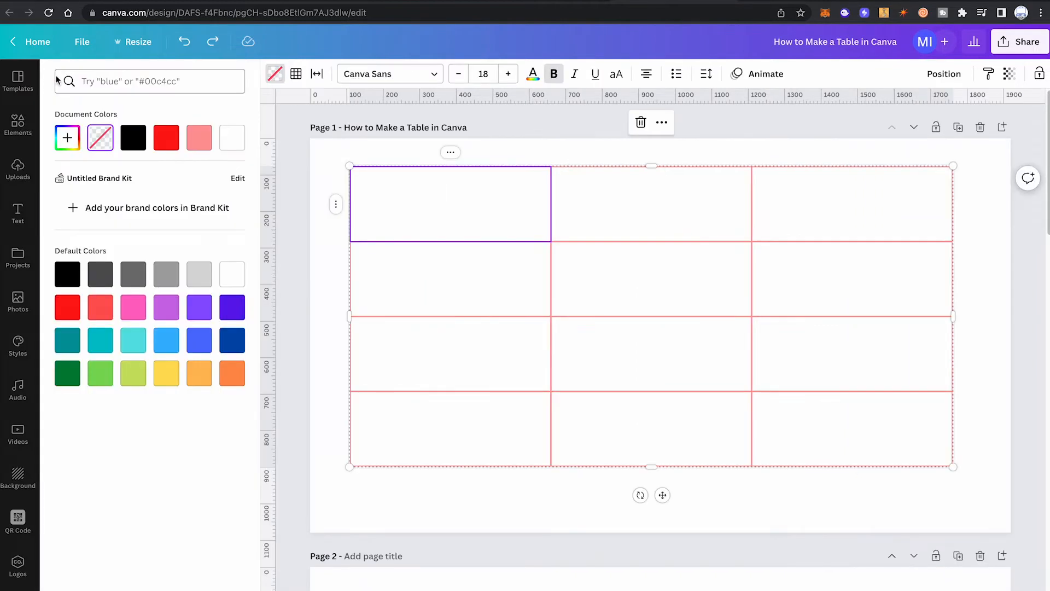
left_click(68, 307)
left_click(433, 150)
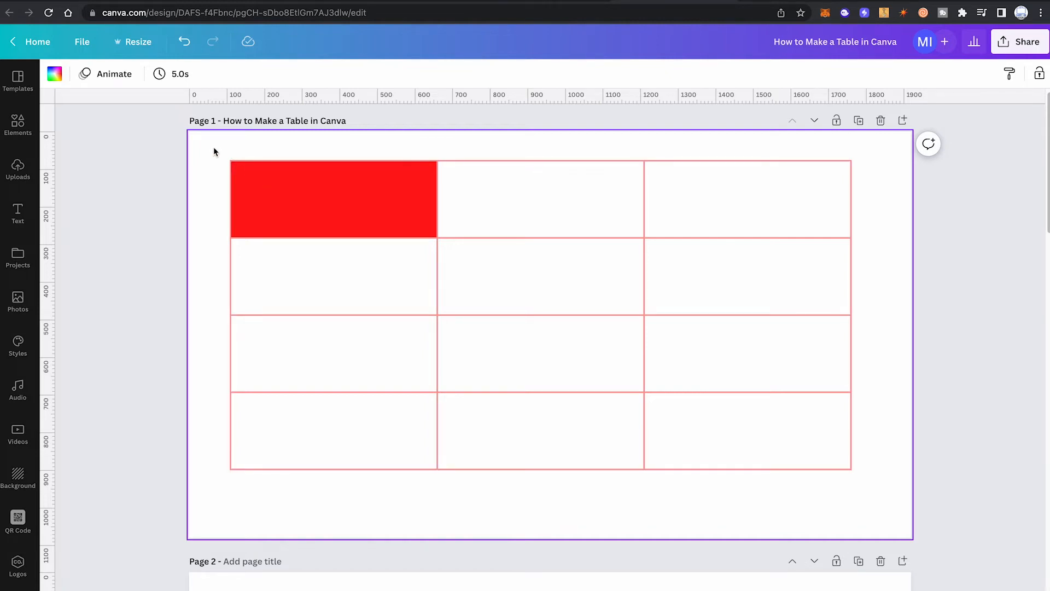
Step: Select the whole table and set the fill color of its cells to the default bright red
left_click_drag(210, 144, 887, 521)
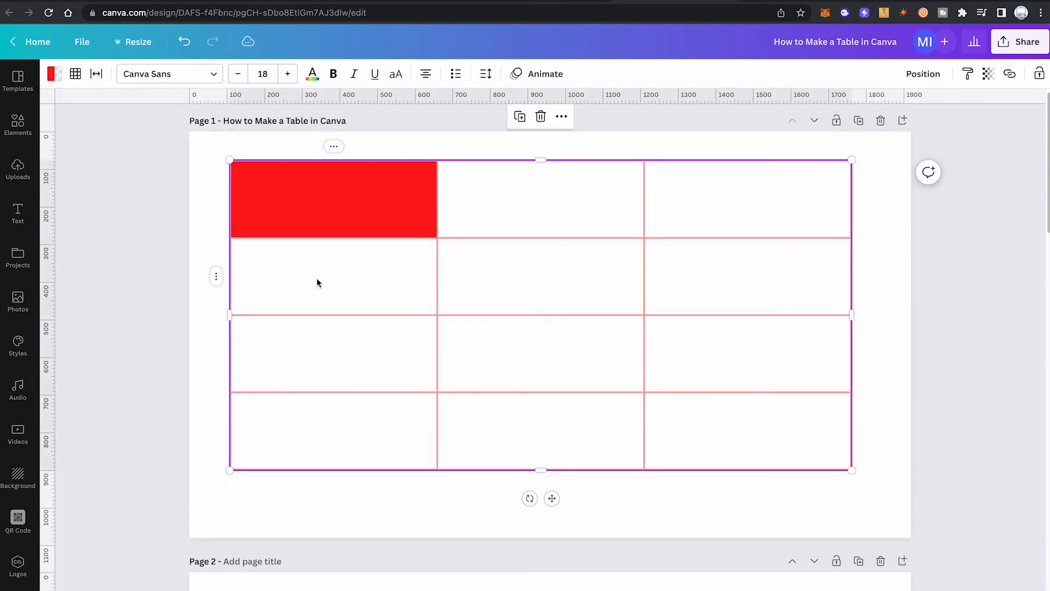
left_click(58, 77)
left_click(69, 311)
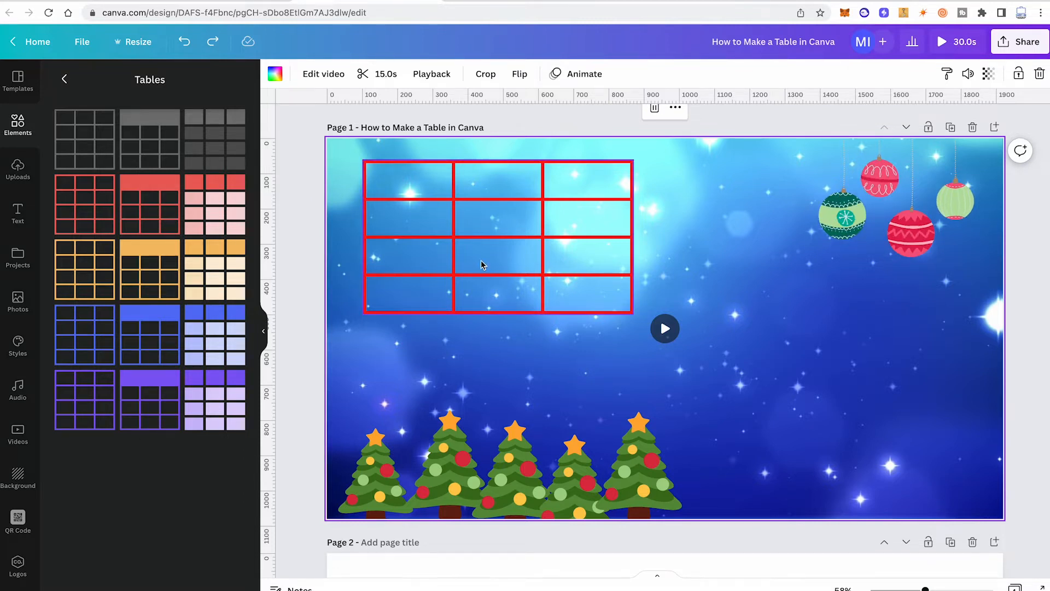
Step: Select all three cells of the table's first row and merge them into one cell
left_click(409, 183)
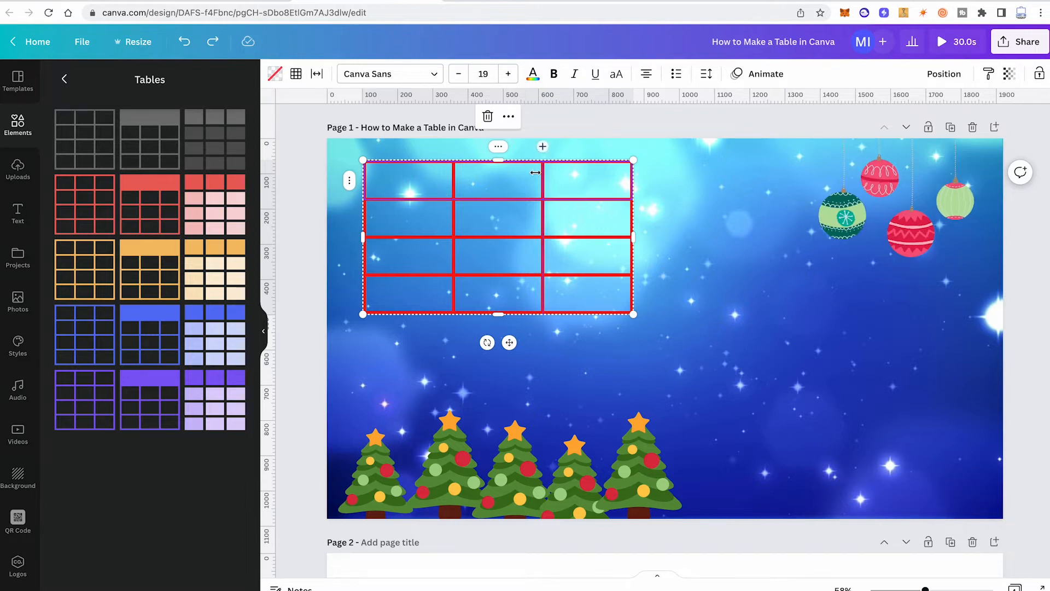
right_click(516, 177)
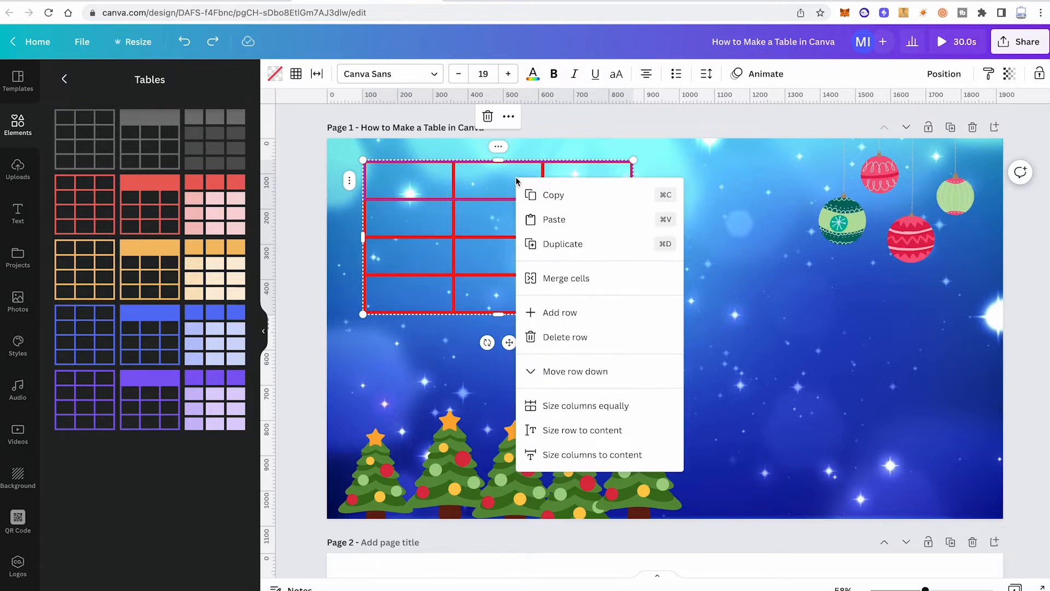
left_click(579, 277)
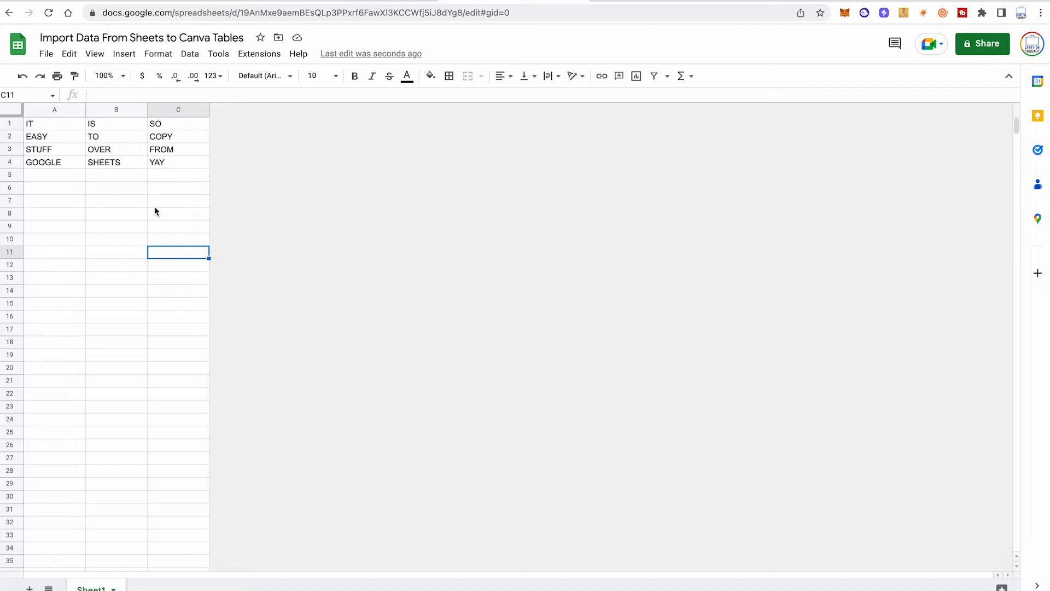
Step: Copy cells A1:C4 from the Google Sheets spreadsheet and paste them into the Canva table starting at its top-left cell
left_click_drag(41, 125, 174, 171)
key("super+c")
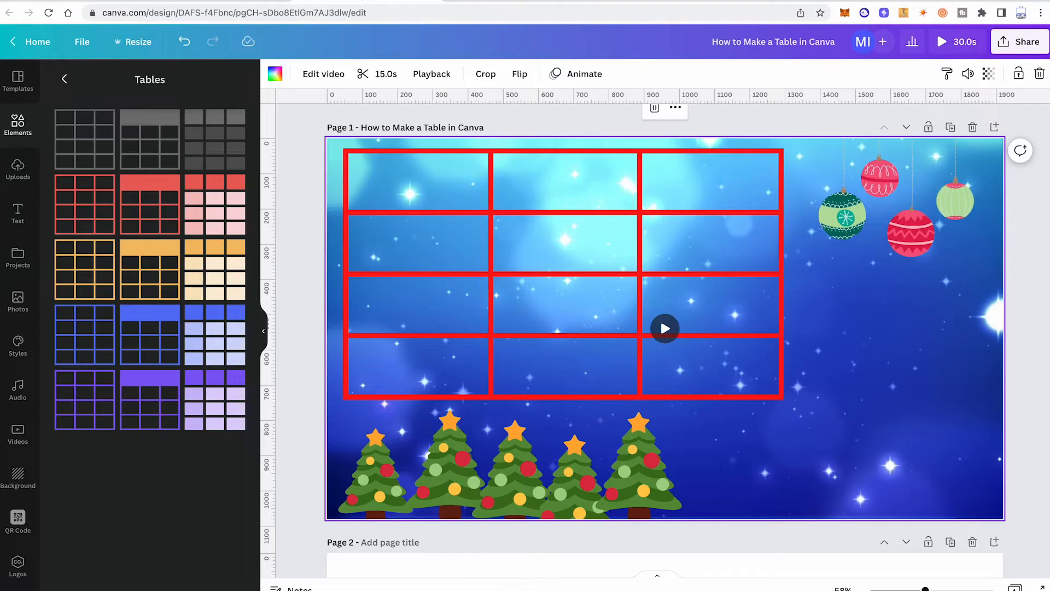
left_click(409, 172)
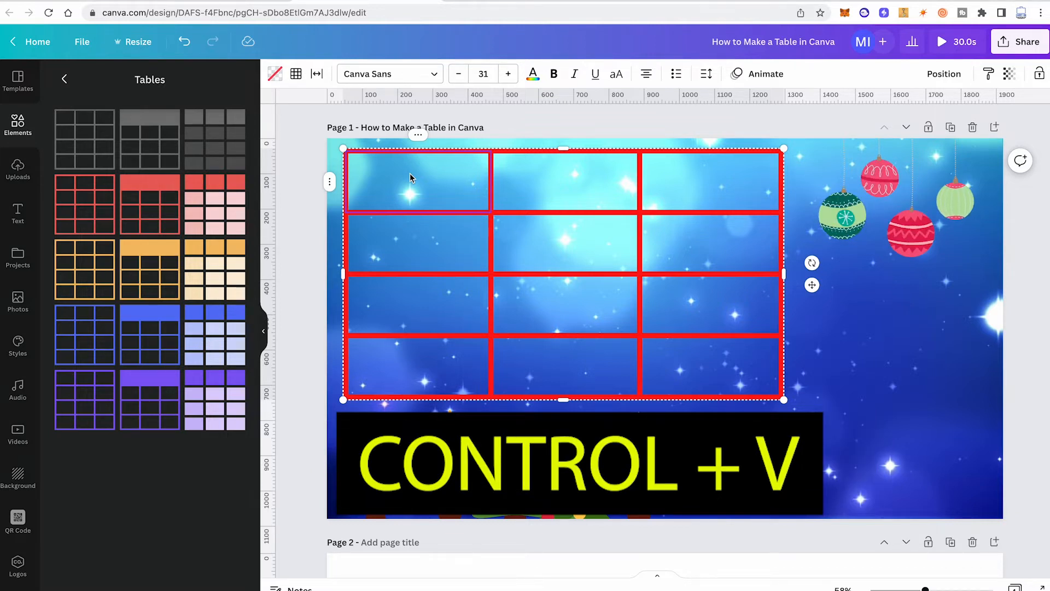
key("ctrl+v")
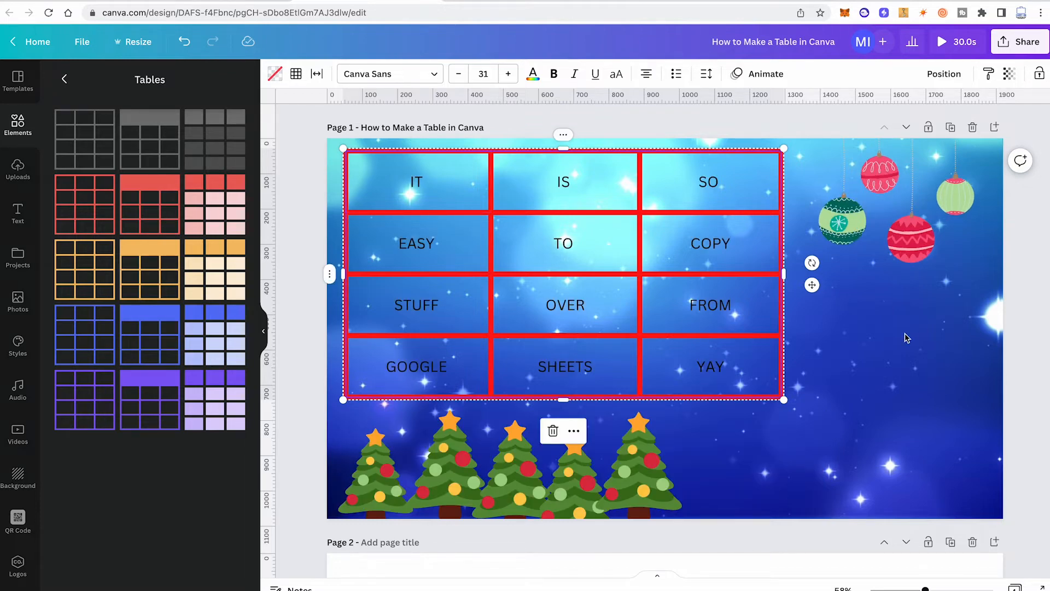
left_click(905, 337)
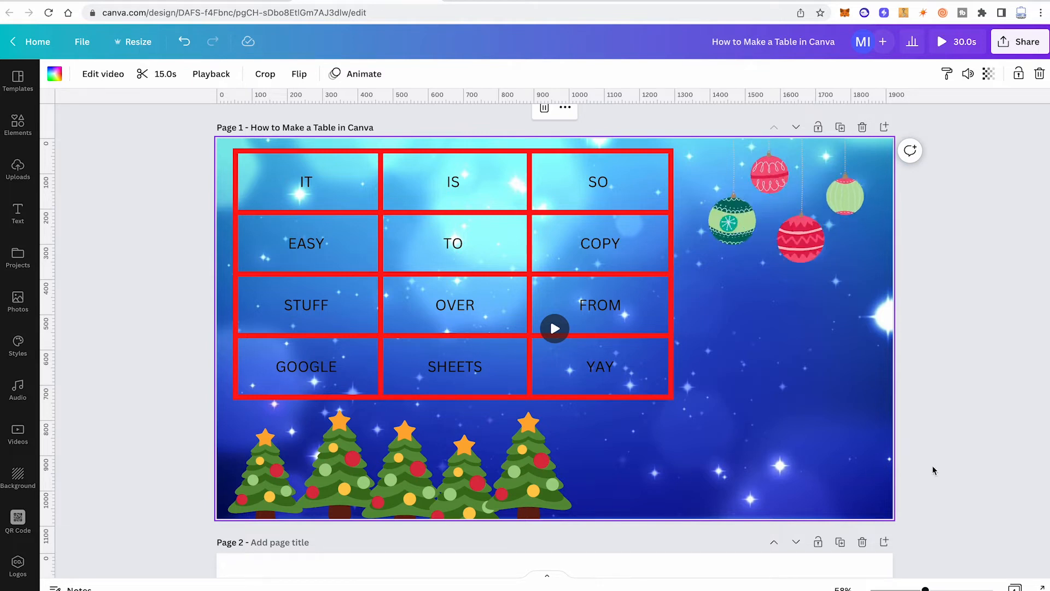
Step: Delete the blue video background, the Christmas trees and the hanging ornaments from page 1
left_click(751, 459)
left_click(751, 458)
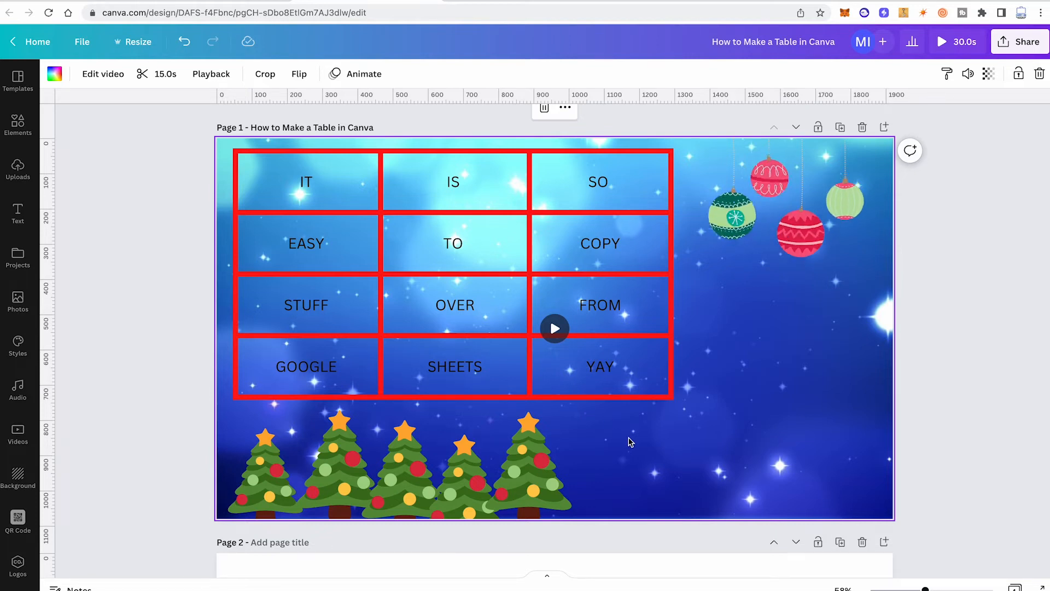
key("Delete")
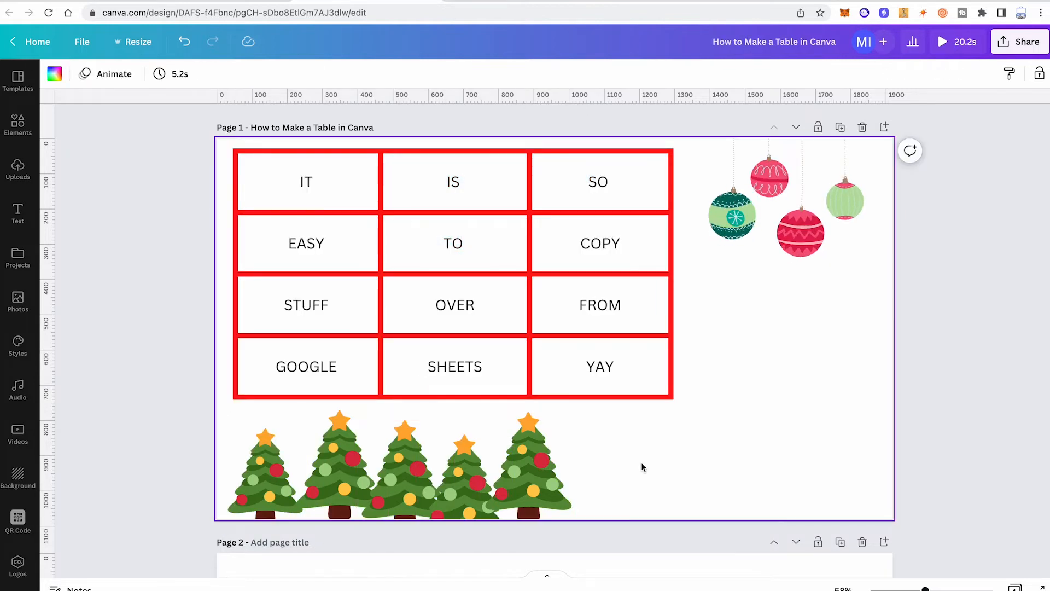
left_click_drag(641, 461, 516, 475)
key("Delete")
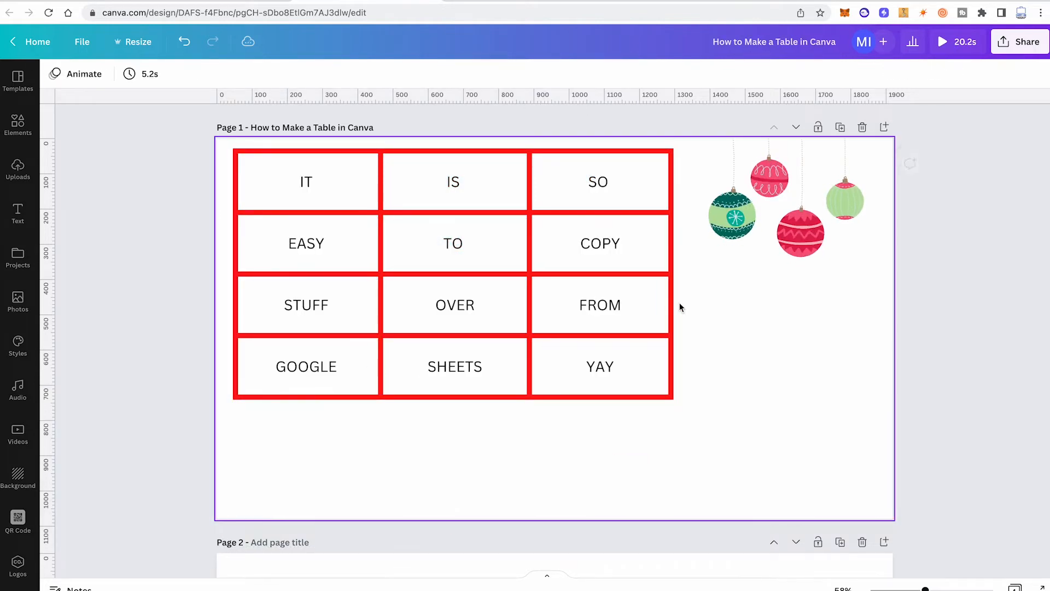
left_click(707, 164)
key("Delete")
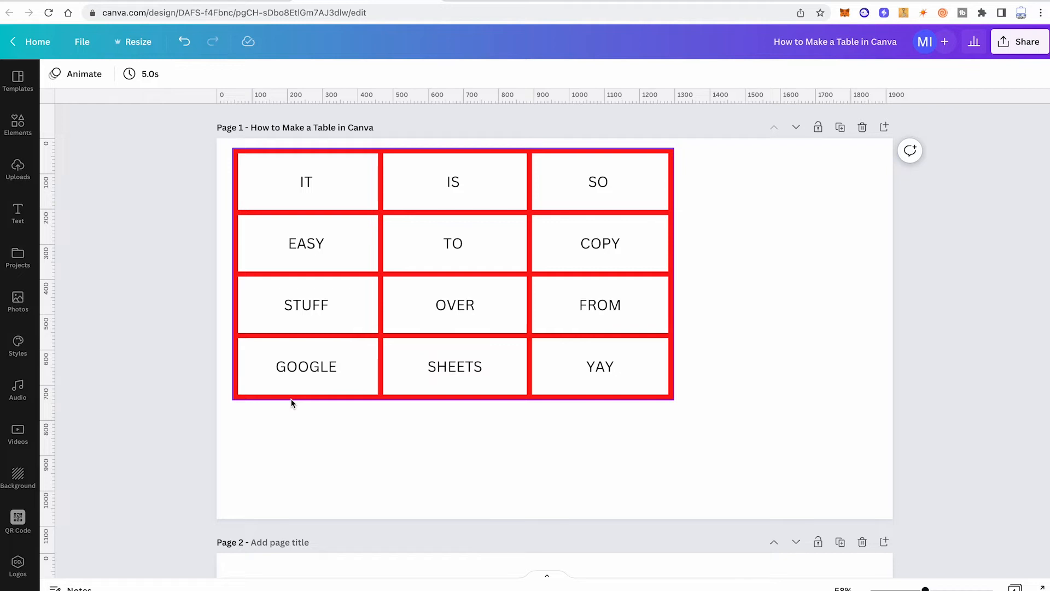
Step: Try a solid pink color and the orange-red gradient as the background of page 1, undoing each one
left_click(18, 476)
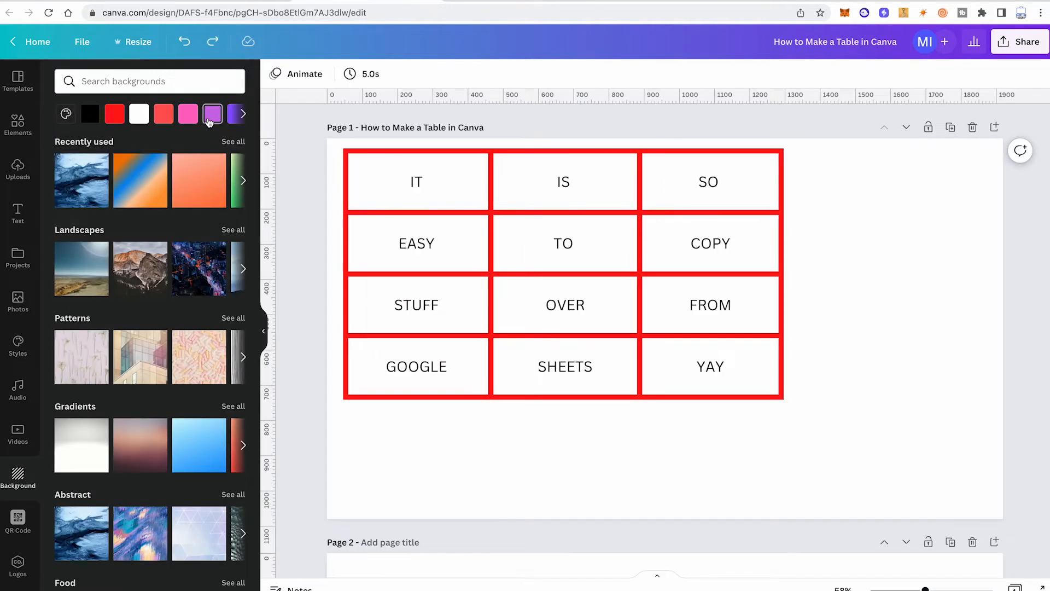
left_click(188, 115)
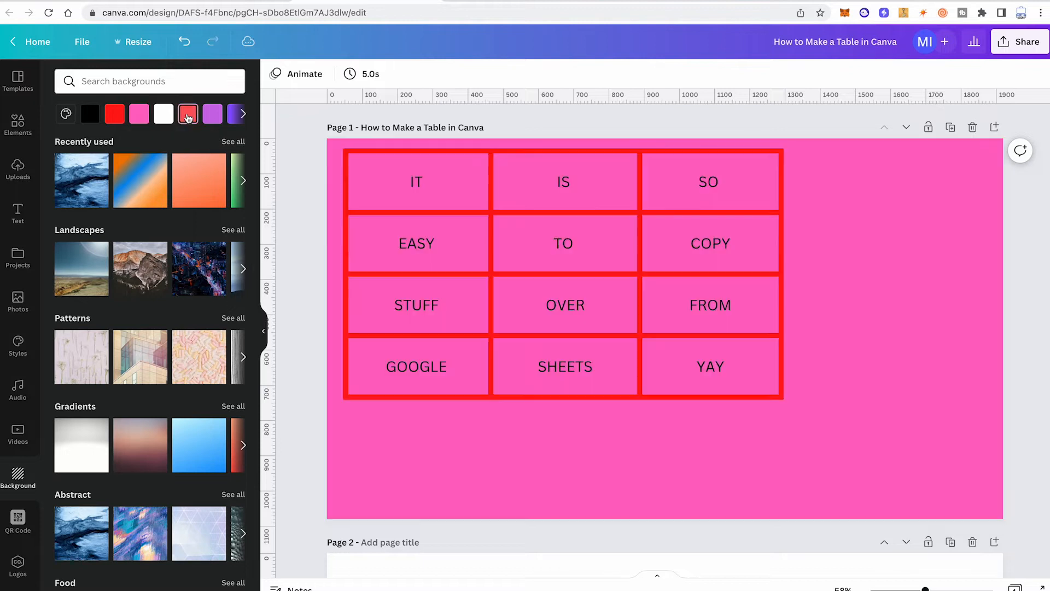
key("ctrl+z")
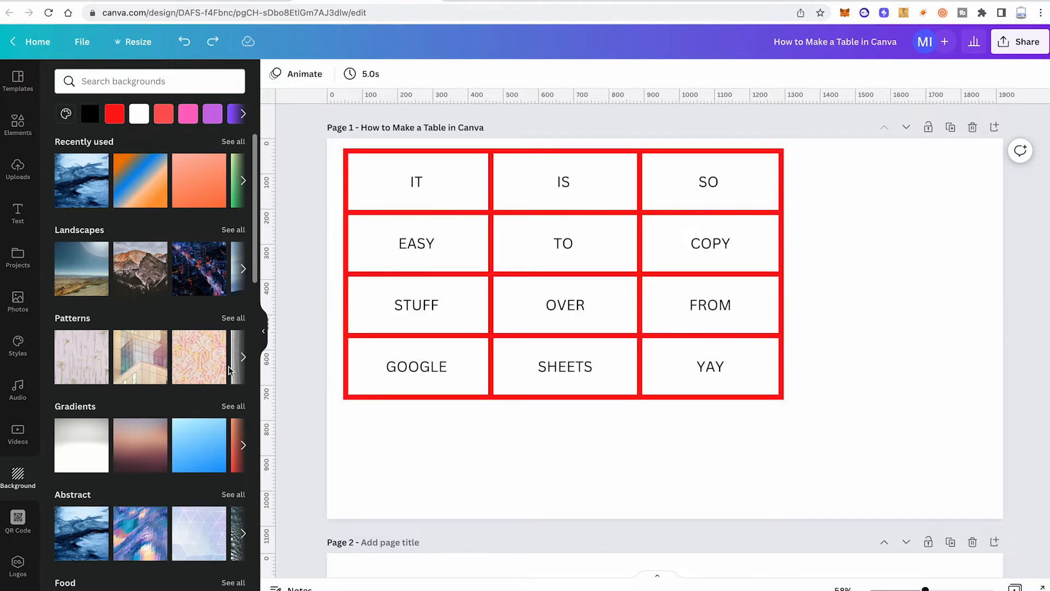
left_click(243, 447)
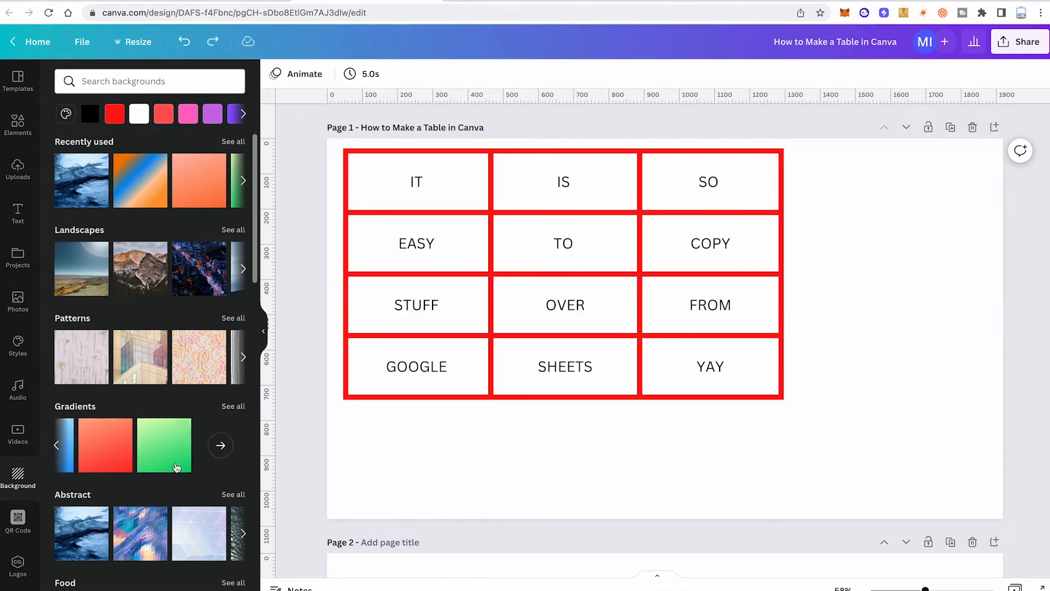
left_click(101, 441)
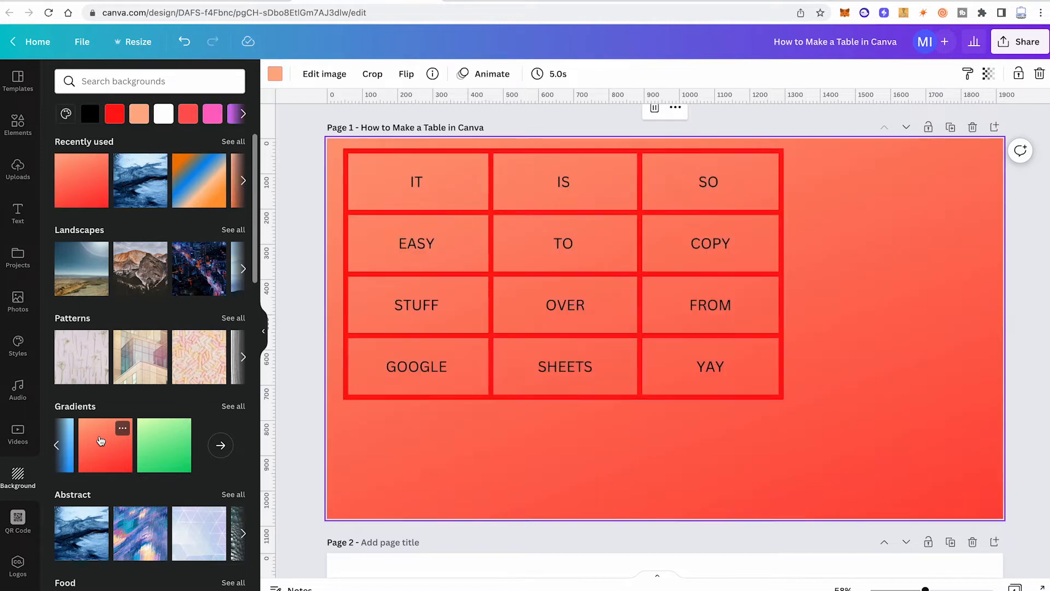
key("ctrl+z")
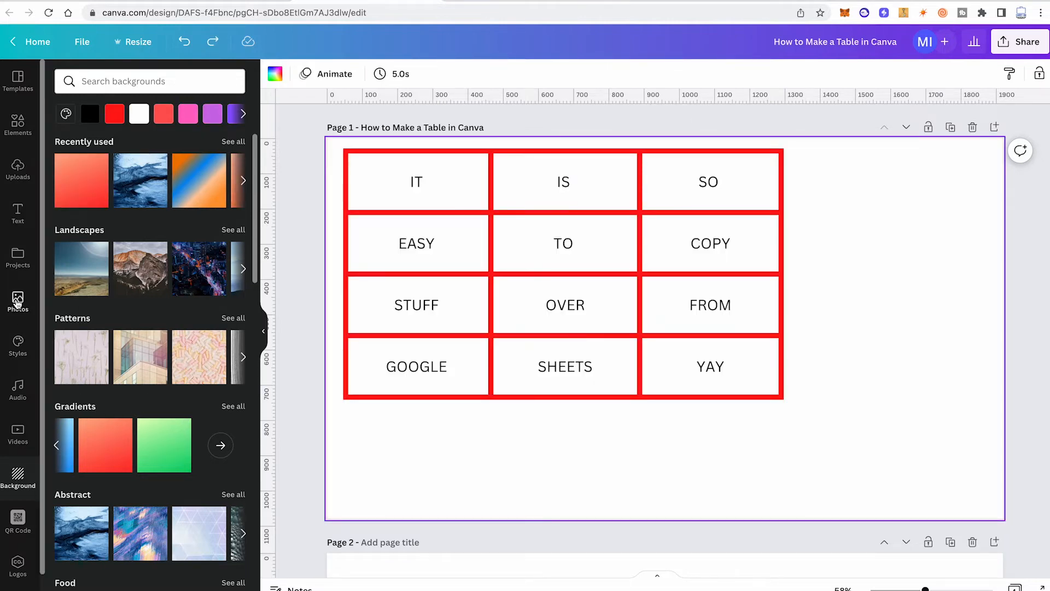
Step: Search the photos for "nature" and set the picture of the man on the wooden pier as page 1's background
left_click(17, 300)
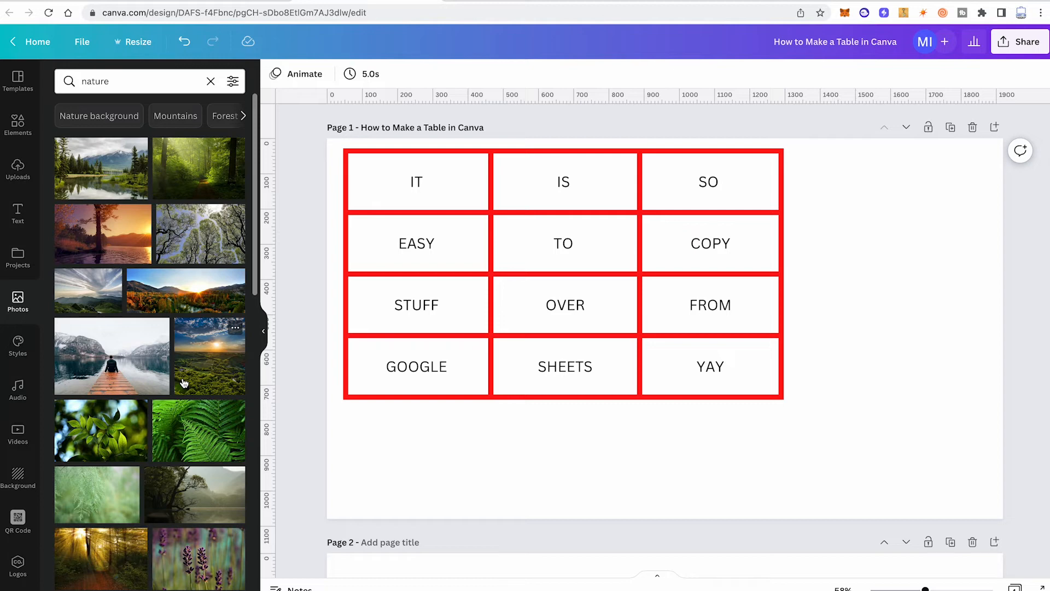
left_click_drag(131, 364, 351, 447)
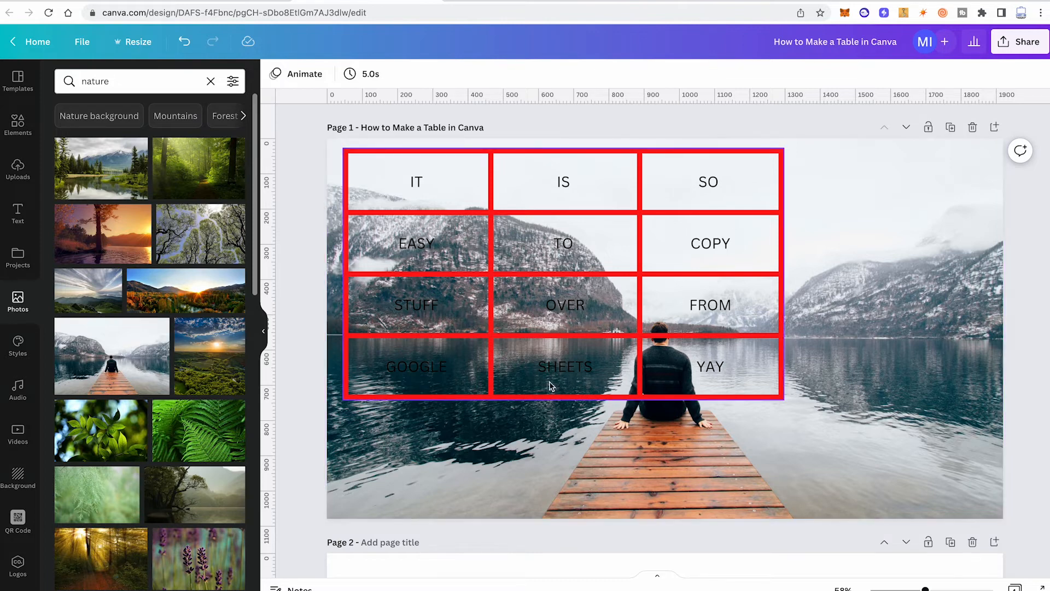
Step: Slightly increase the Blur adjustment of the background photo behind the table
left_click(476, 445)
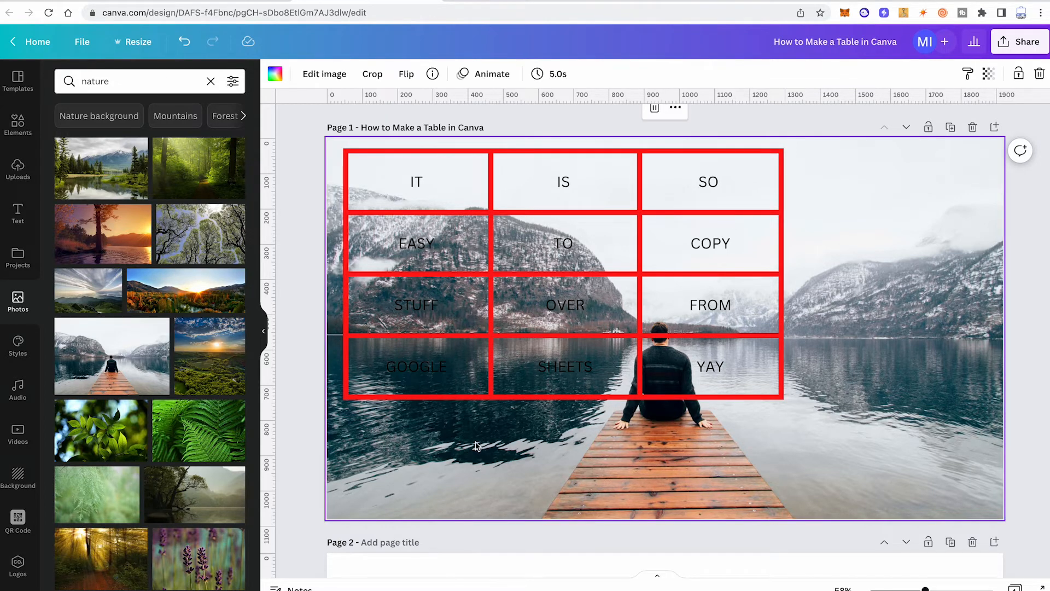
left_click(326, 75)
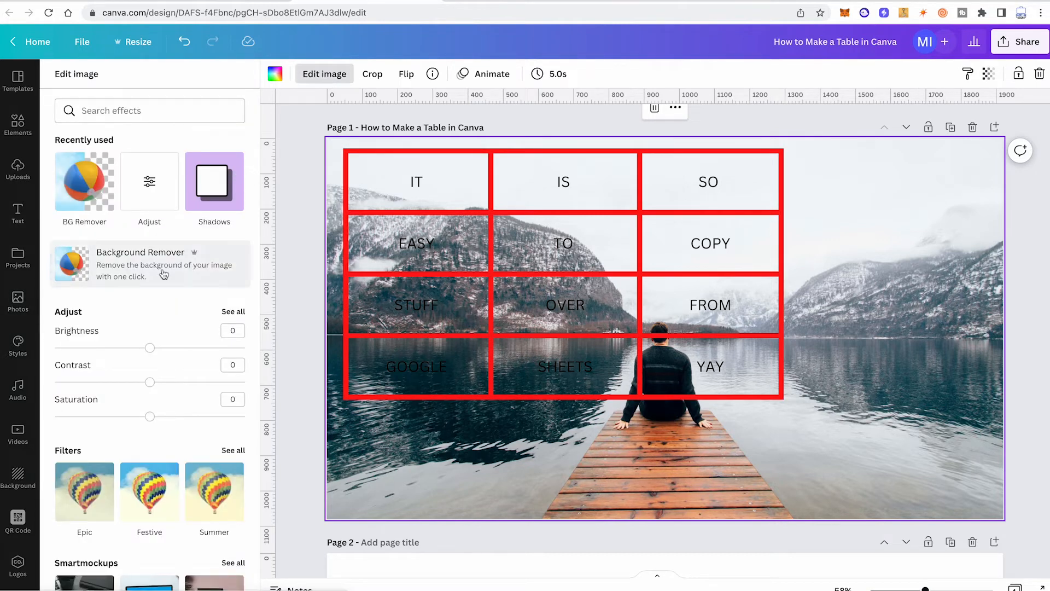
left_click(228, 313)
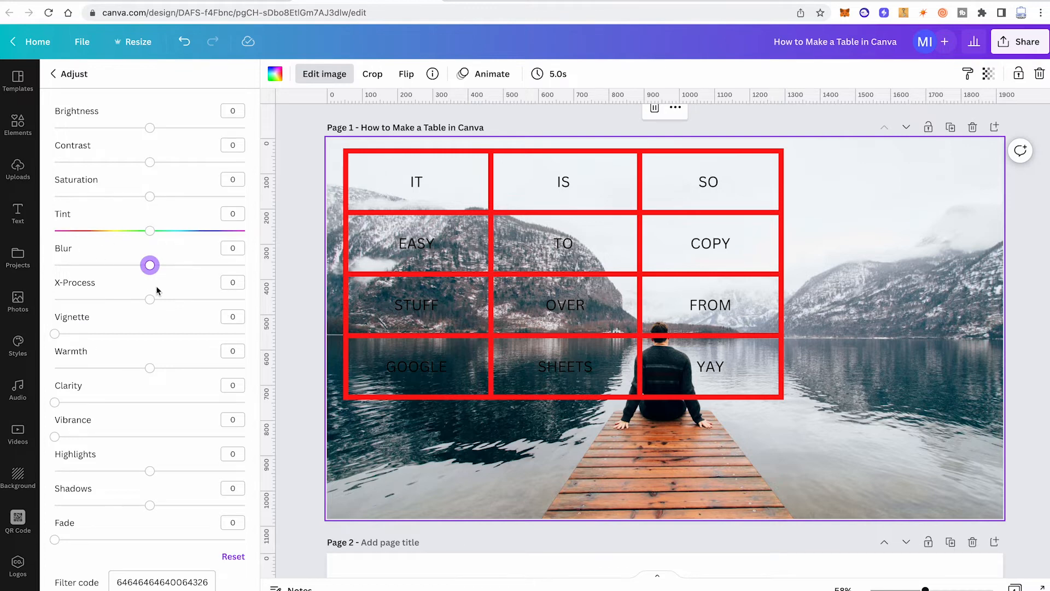
left_click_drag(151, 267, 167, 266)
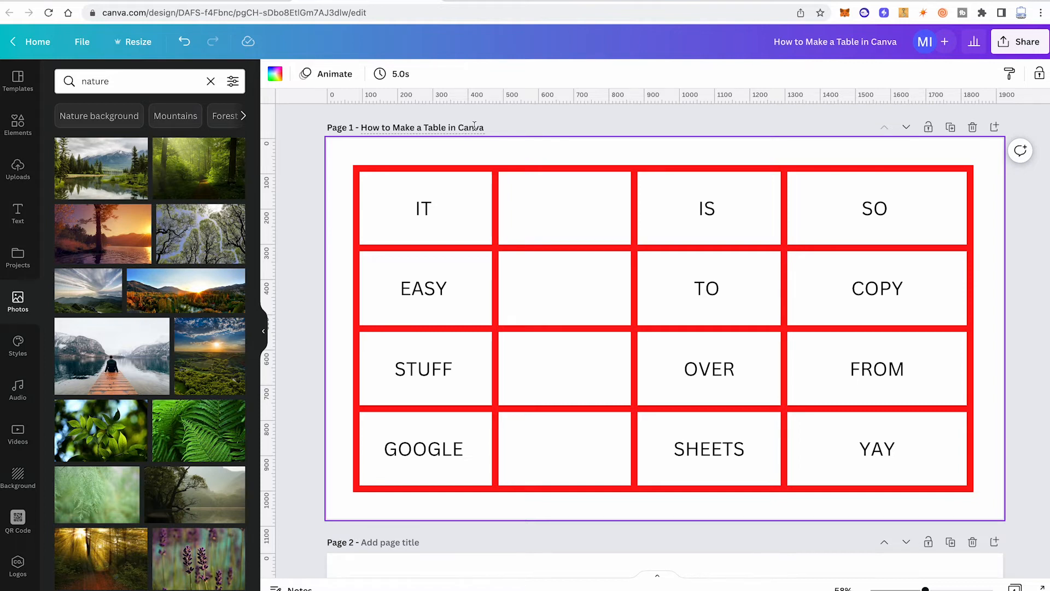
Step: Resize the table's rows and columns on page 1, making the top row taller and the empty second column narrower
left_click(563, 246)
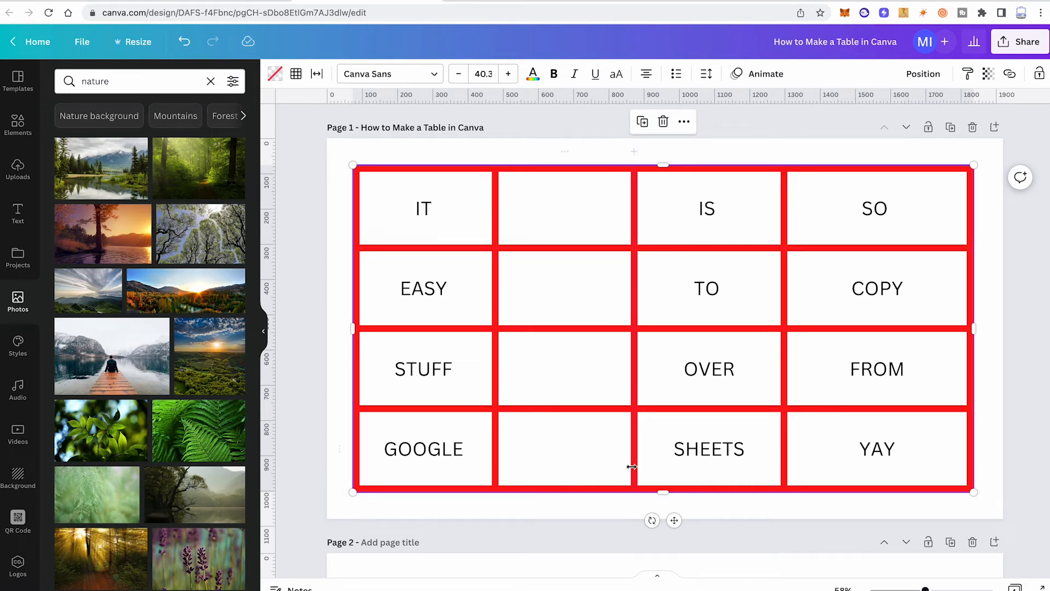
left_click(574, 148)
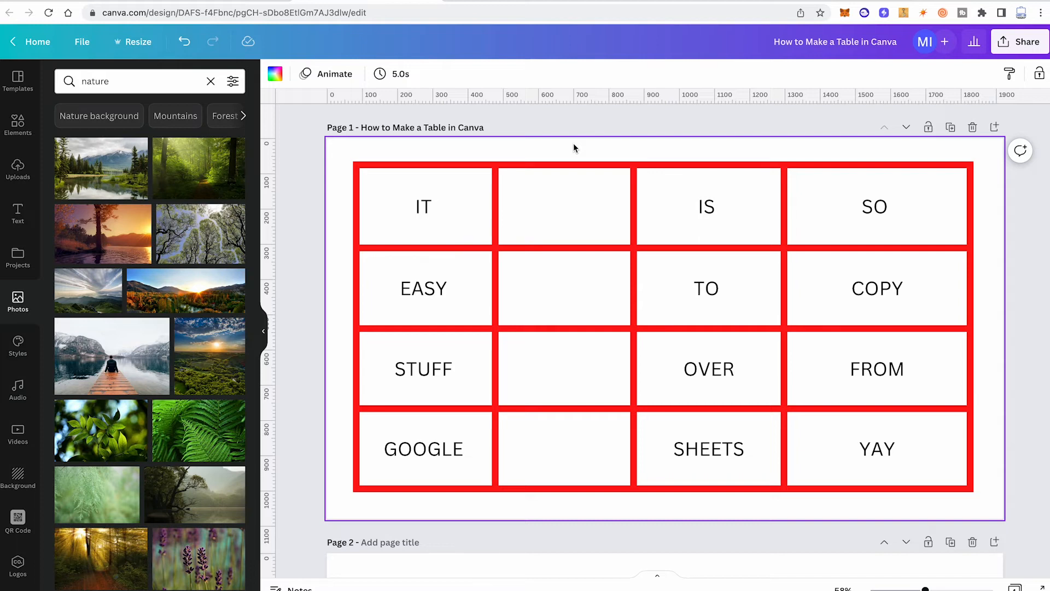
mouse_move(664, 162)
left_mouse_down()
mouse_move(664, 180)
mouse_move(663, 149)
mouse_move(664, 183)
mouse_move(663, 150)
mouse_move(665, 167)
left_mouse_up()
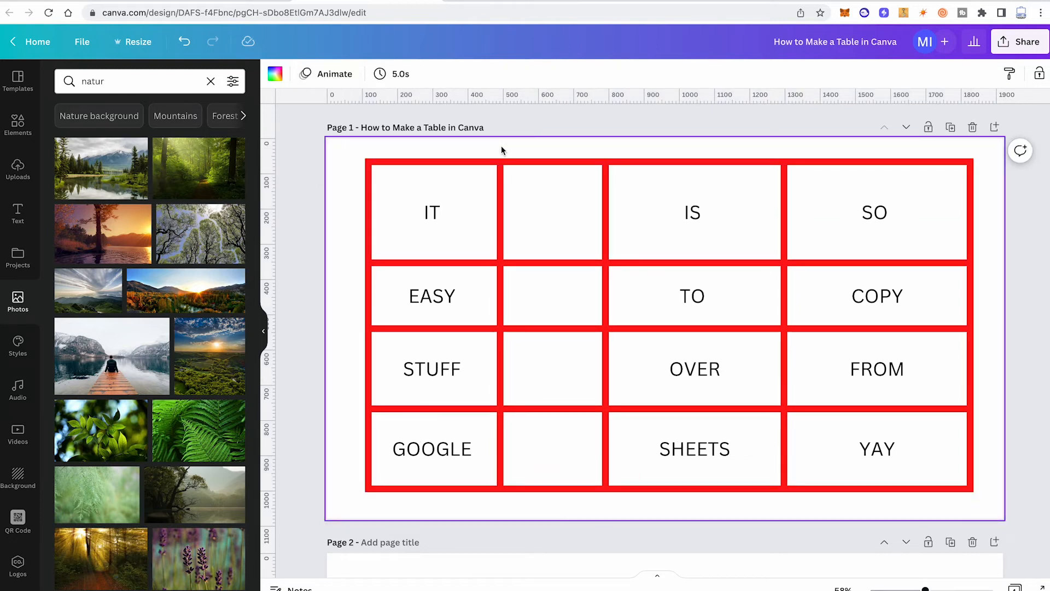
left_click(501, 146)
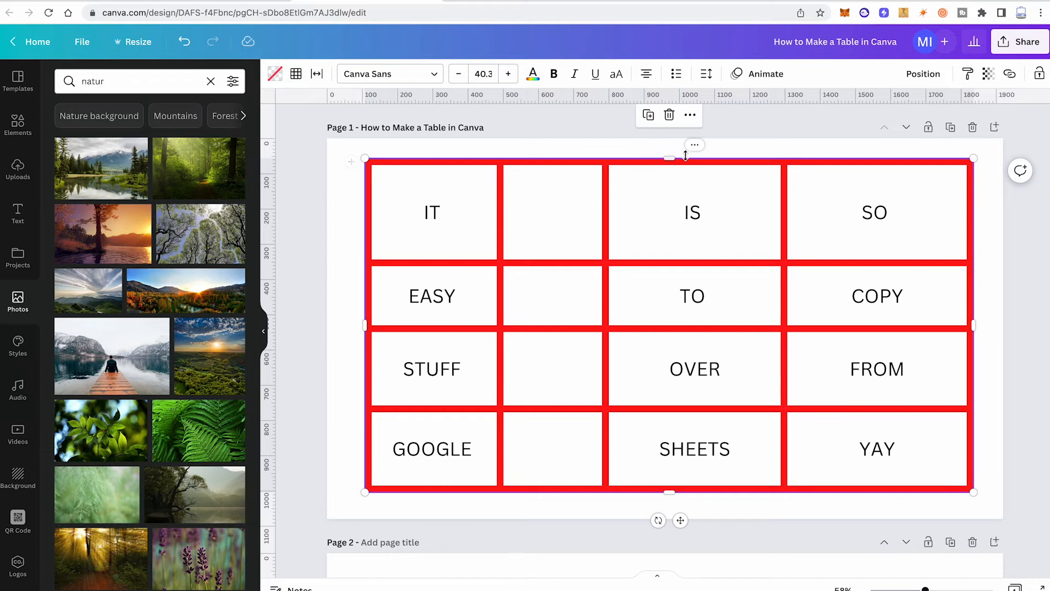
left_click(329, 261)
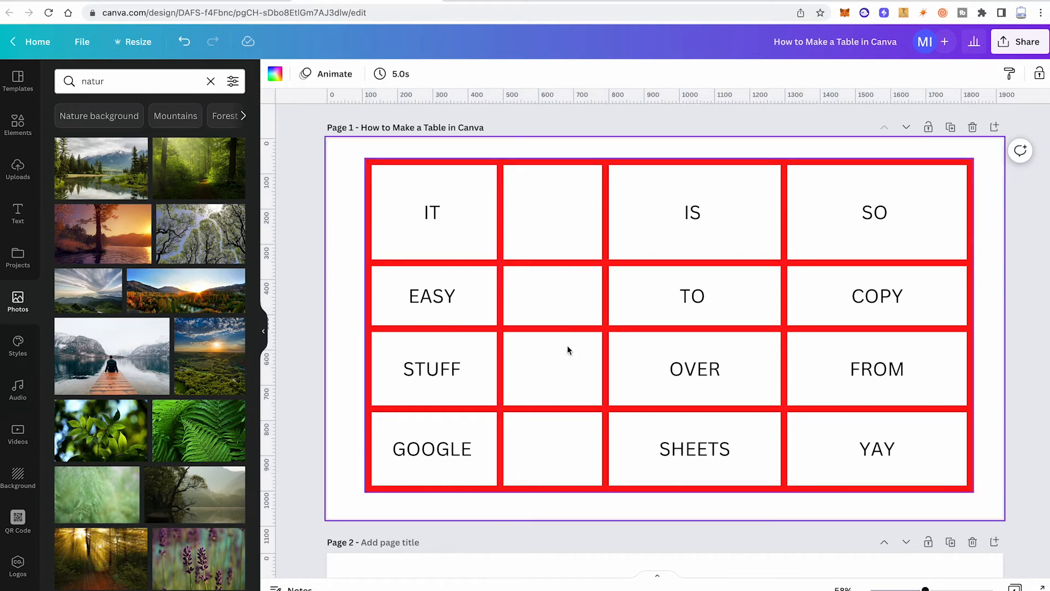
Step: Shift the table's three inner column borders to narrow the first column and widen the last one
left_click(501, 230)
left_click_drag(502, 232, 481, 240)
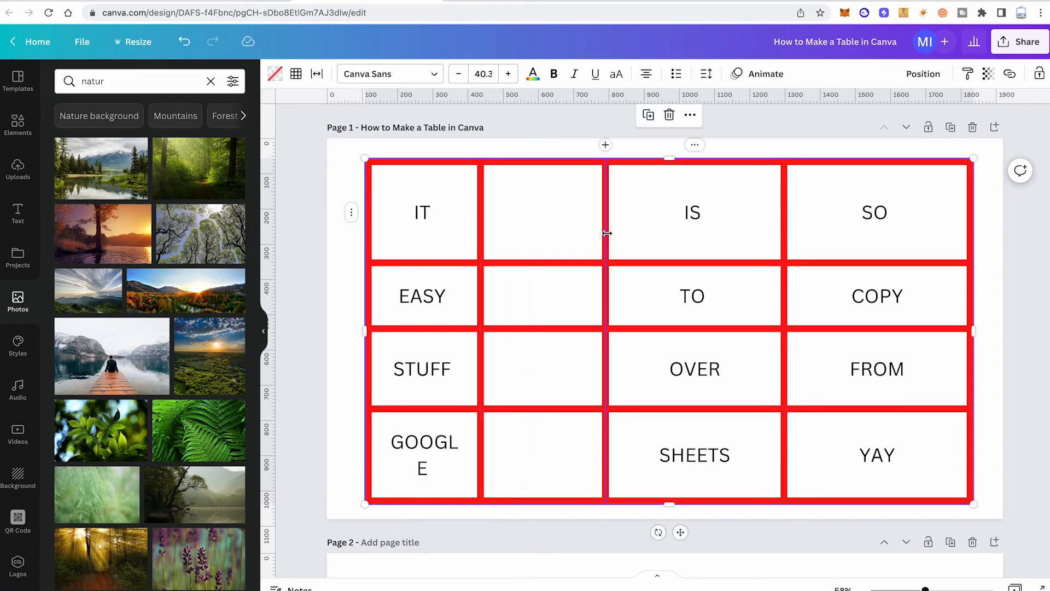
mouse_move(603, 235)
left_mouse_down()
mouse_move(575, 234)
mouse_move(604, 231)
mouse_move(588, 238)
left_mouse_up()
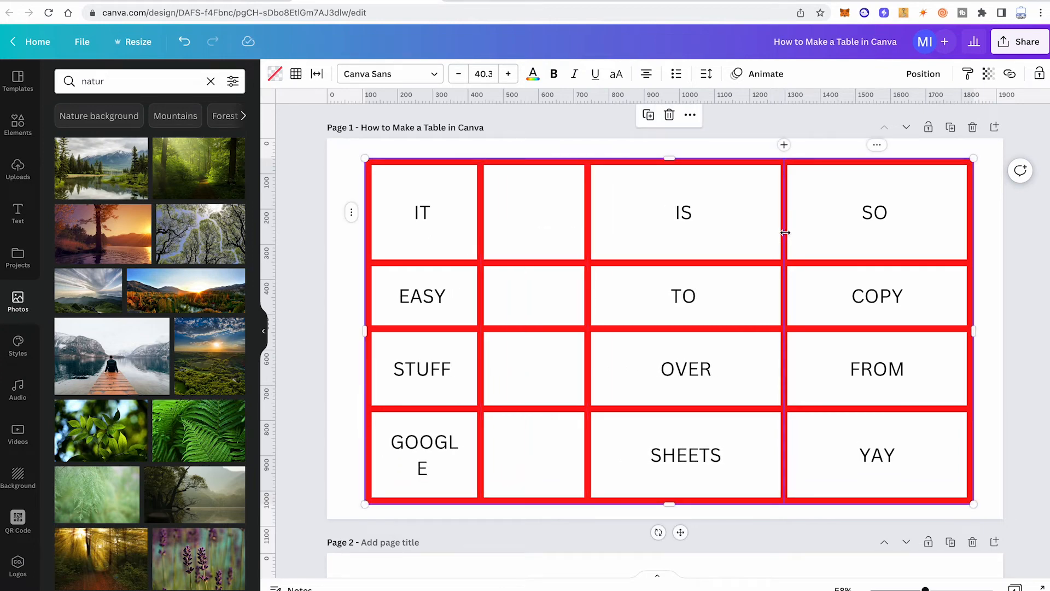
left_click_drag(786, 230, 754, 239)
left_click(526, 144)
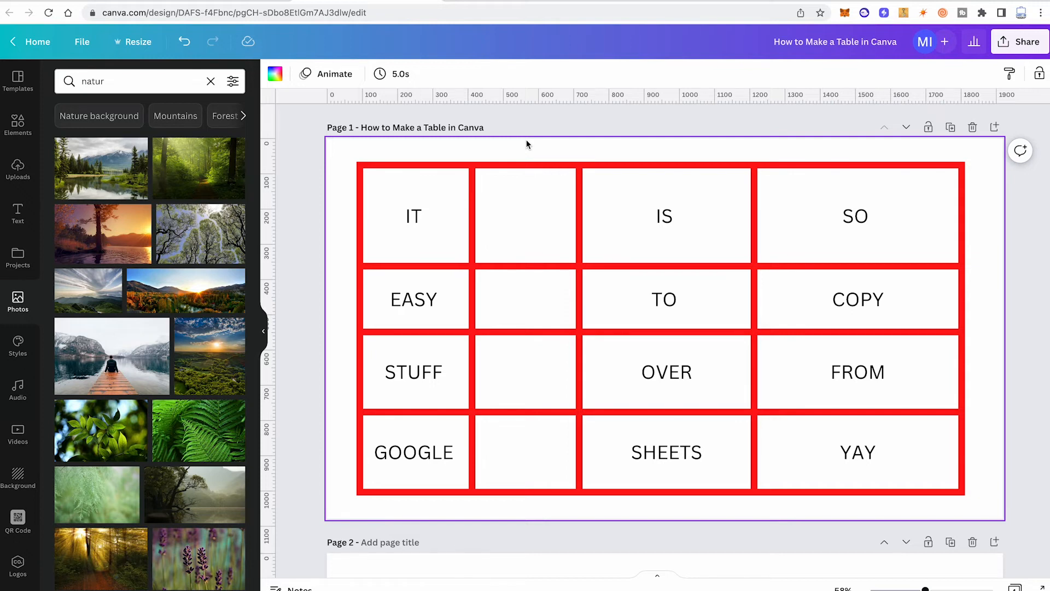
left_click(524, 143)
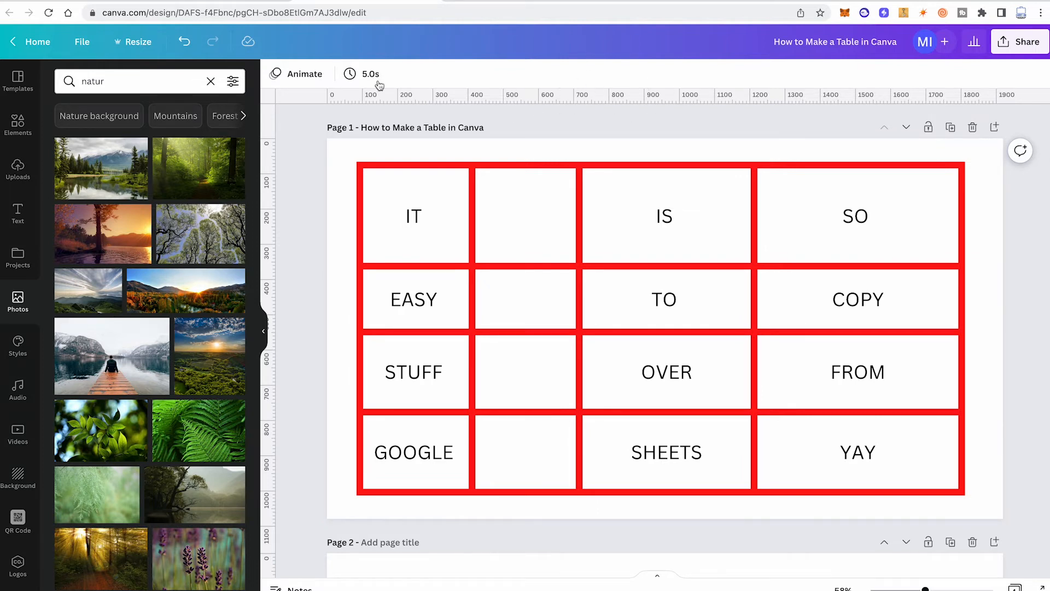
Step: Add four horizontal ruler guides across page 1 at about 255, 420, 510 and 580 px
left_click(80, 42)
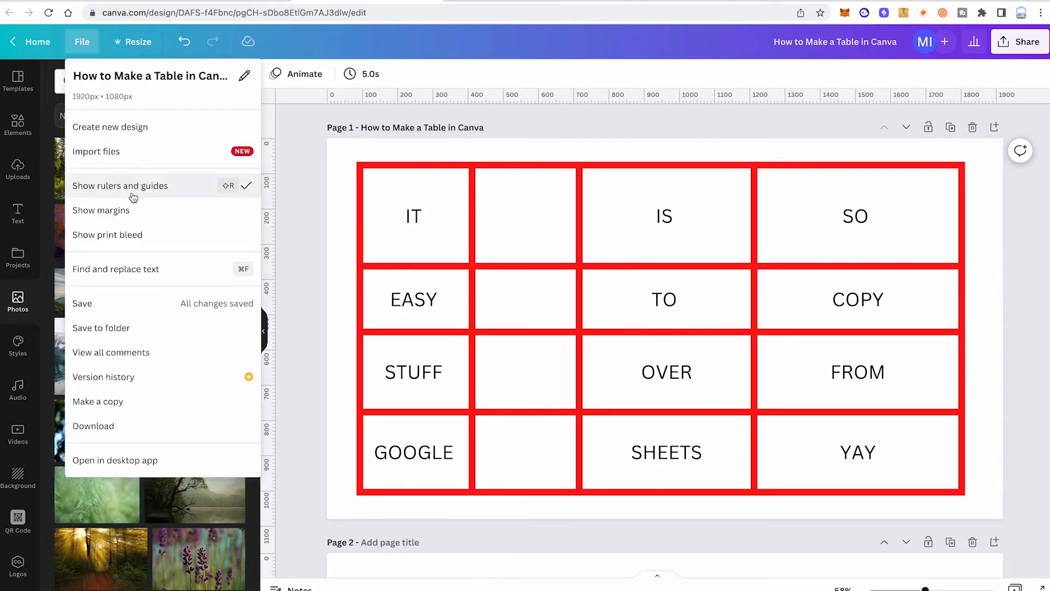
left_click(572, 127)
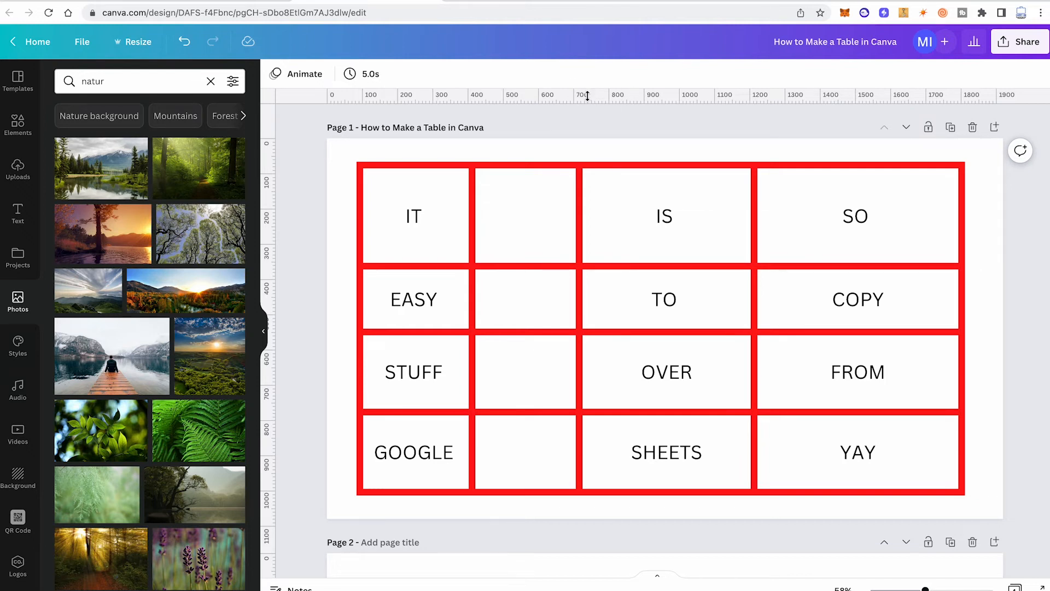
left_click_drag(587, 96, 613, 229)
left_click_drag(611, 97, 608, 285)
left_click_drag(606, 98, 609, 319)
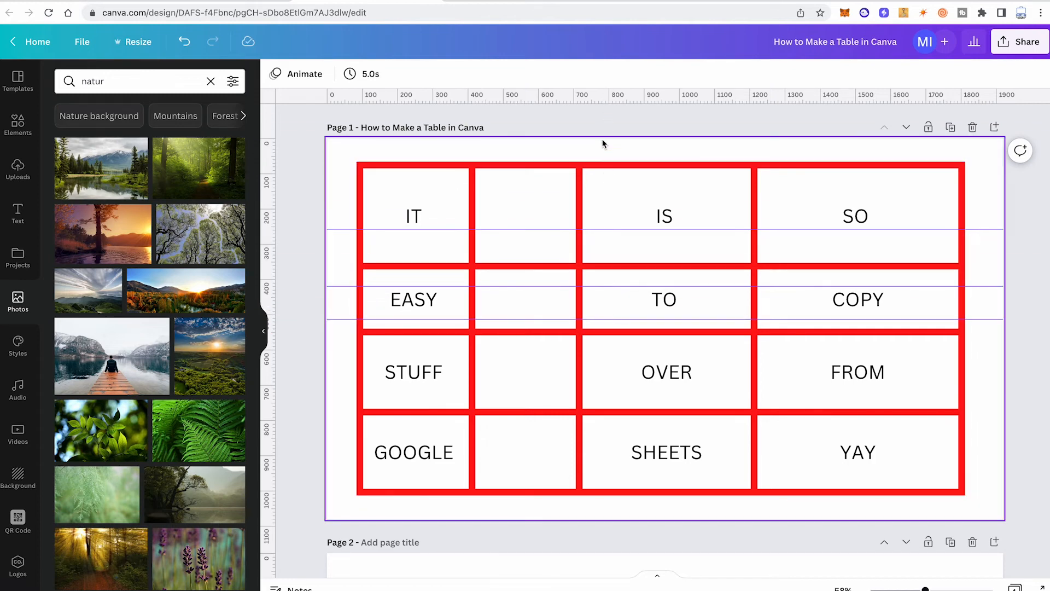
left_click_drag(606, 98, 612, 343)
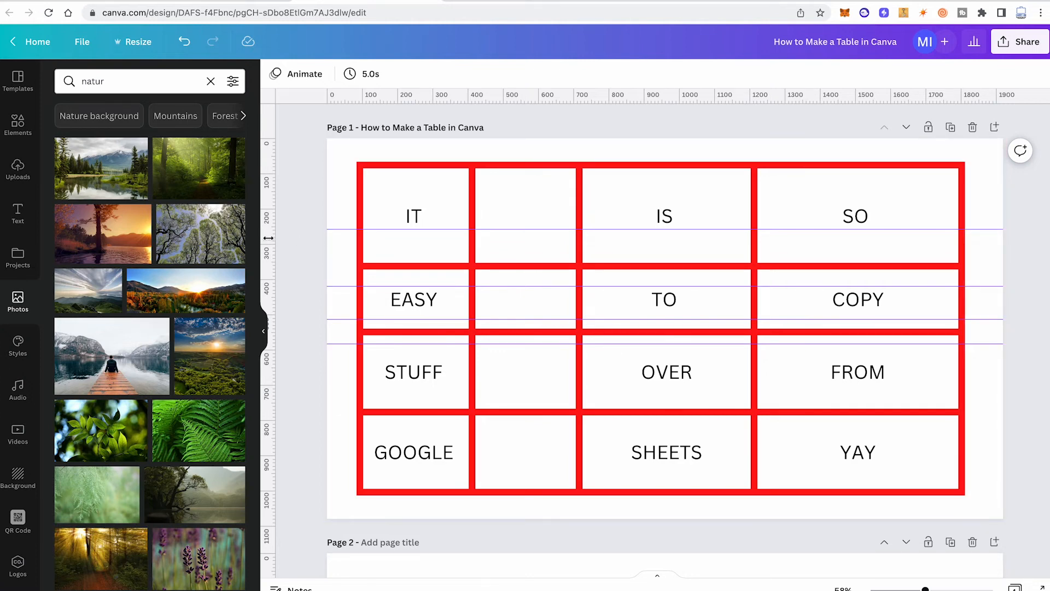
Step: Add three vertical ruler guides to page 1 and move two onto the table's left edge and first inner column border
left_click_drag(269, 238, 414, 238)
left_click_drag(268, 221, 541, 223)
left_click_drag(266, 197, 295, 197)
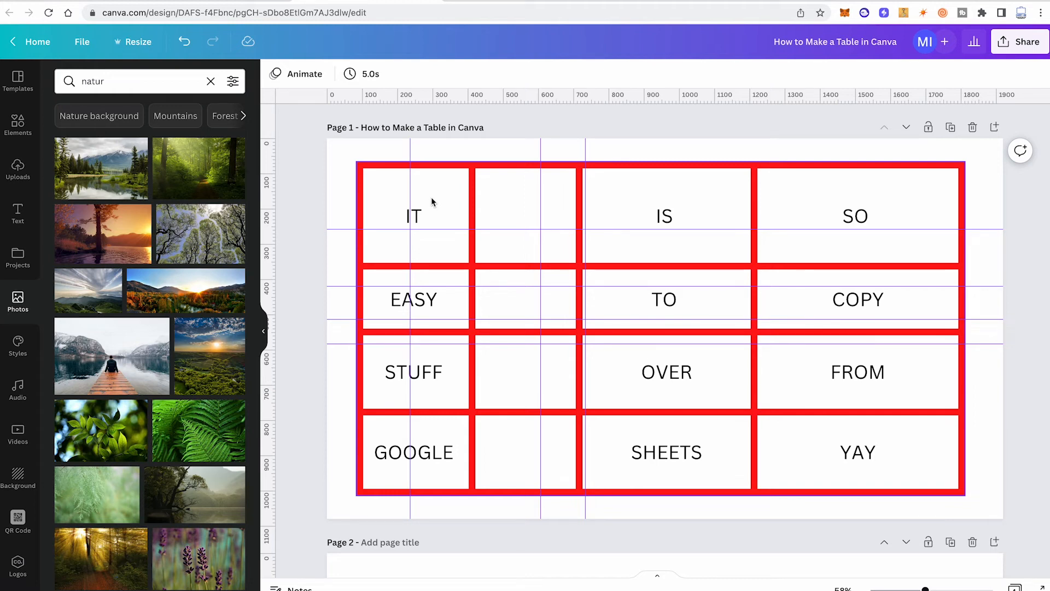
left_click_drag(406, 185, 357, 184)
left_click_drag(541, 171, 470, 200)
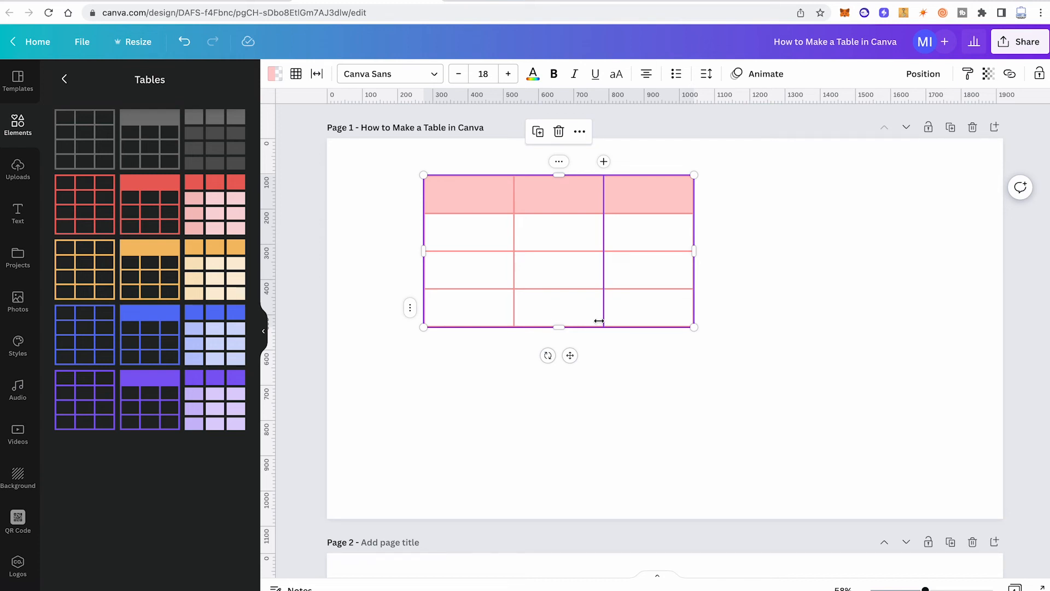
Step: Enlarge the table with the pink header row to about 1440 by 765 px, and delete it from page 1
left_click(521, 372)
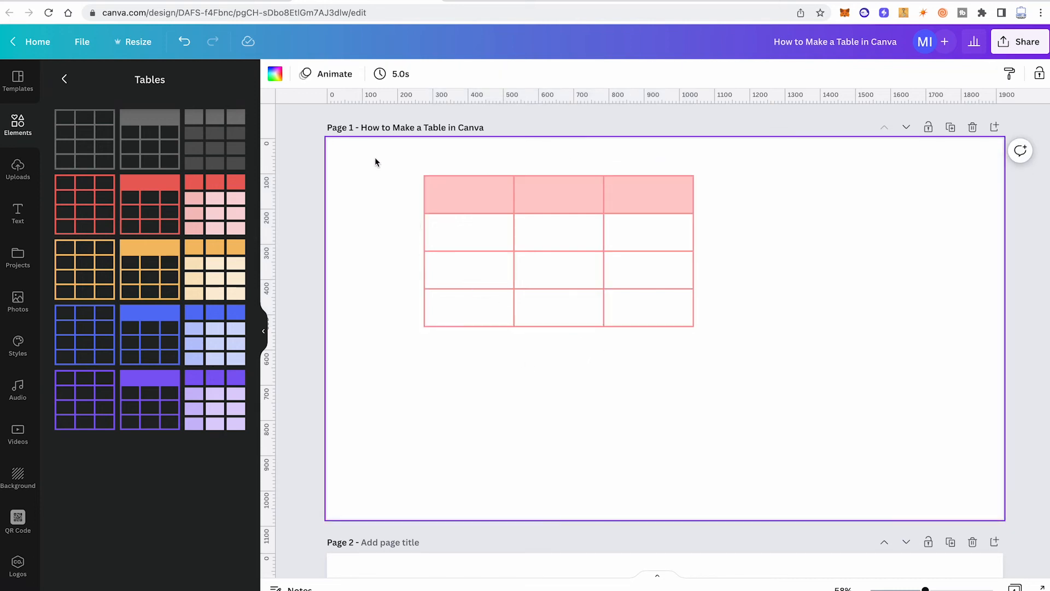
left_click_drag(375, 159, 779, 356)
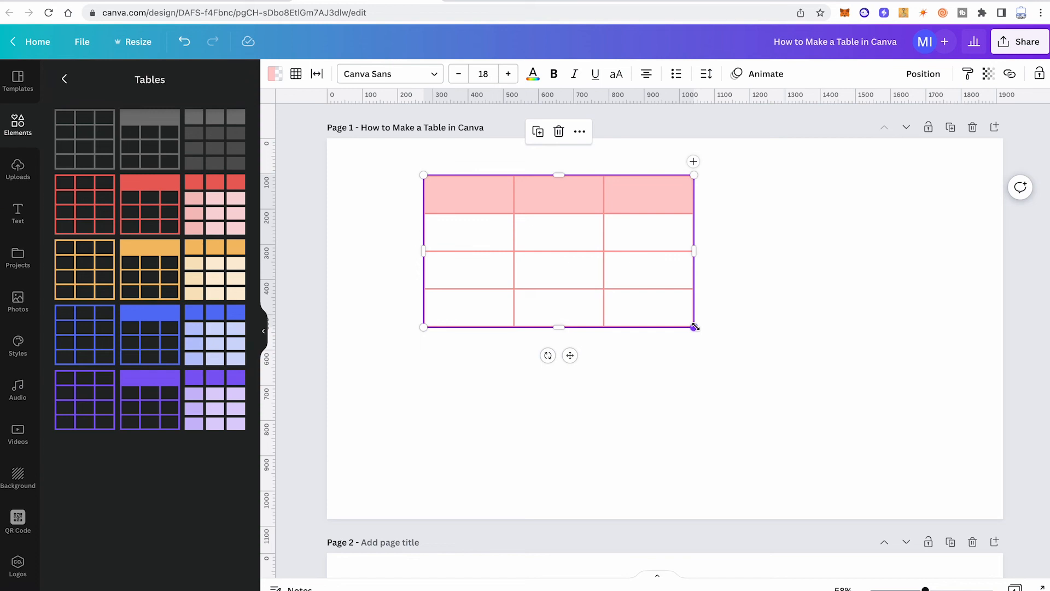
left_click_drag(695, 327, 932, 444)
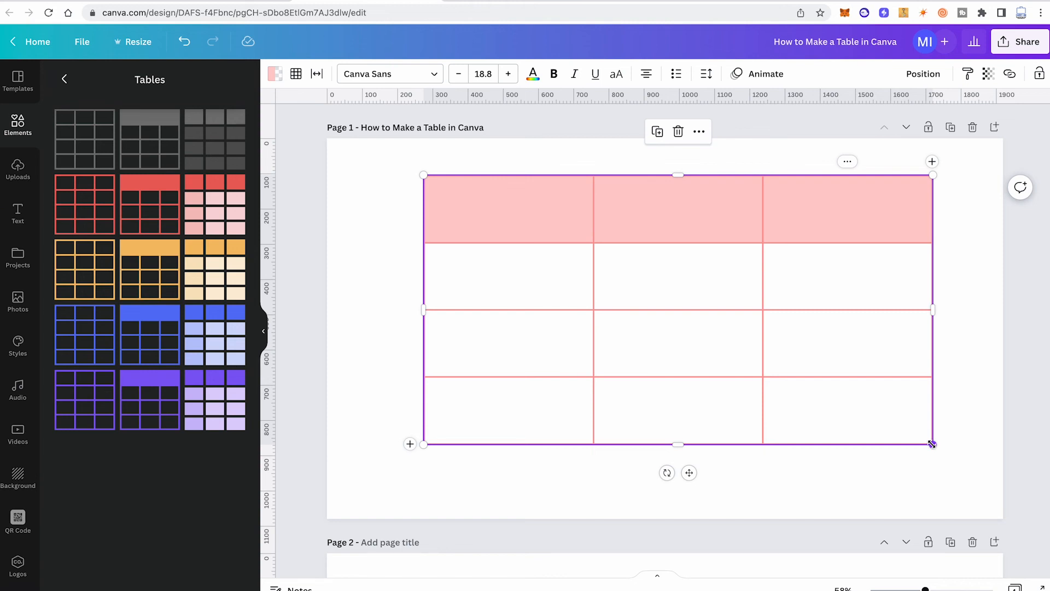
key("Delete")
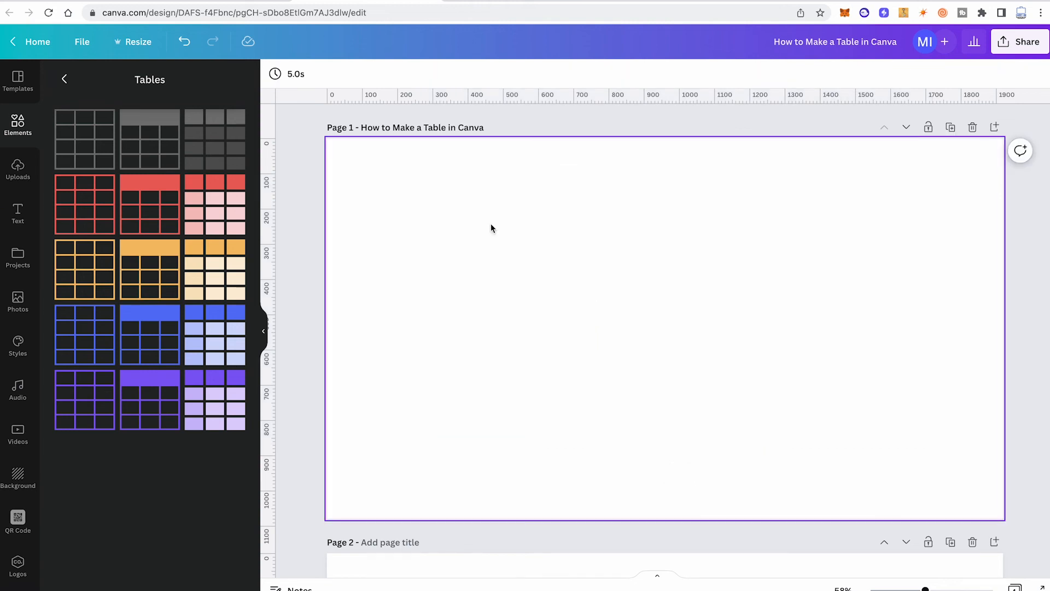